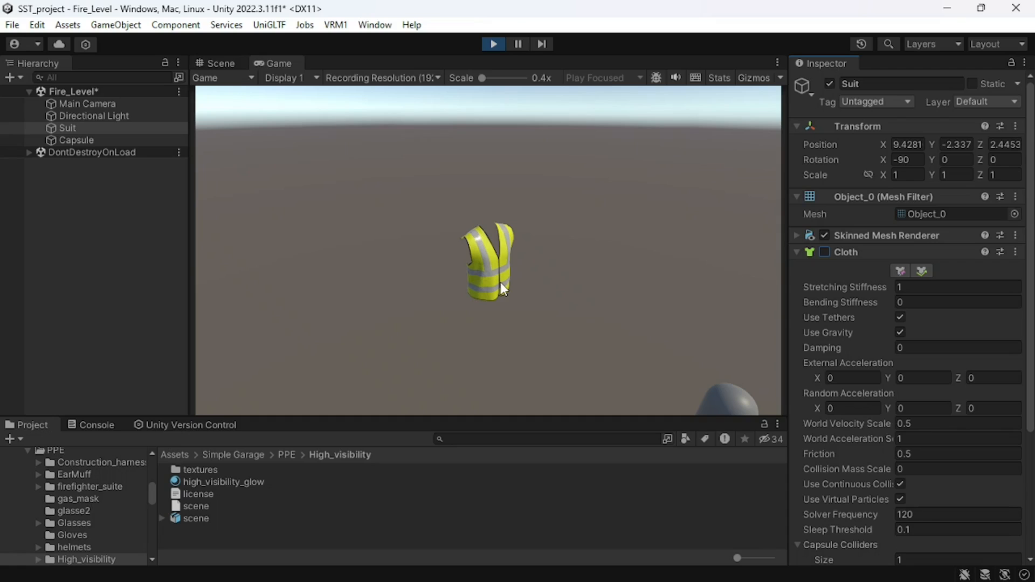
- Enable the Cloth component on the Suit in the running scene to see the vest simulate
{"action": "scroll", "coordinate": [464, 253], "scroll_direction": "up", "scroll_amount": 2}
{"action": "scroll", "coordinate": [465, 254], "scroll_direction": "up", "scroll_amount": 2}
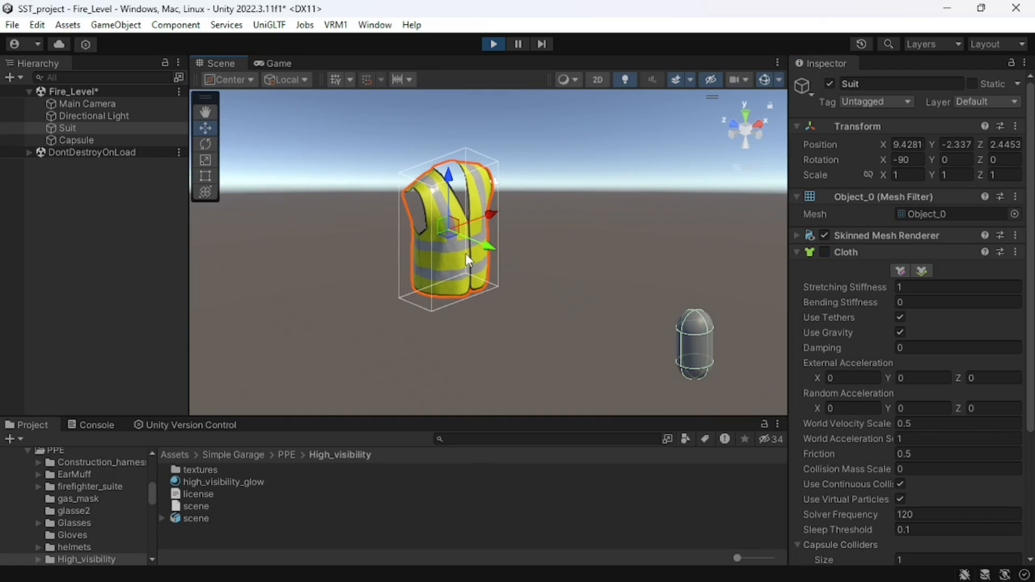
{"action": "left_click", "coordinate": [825, 252]}
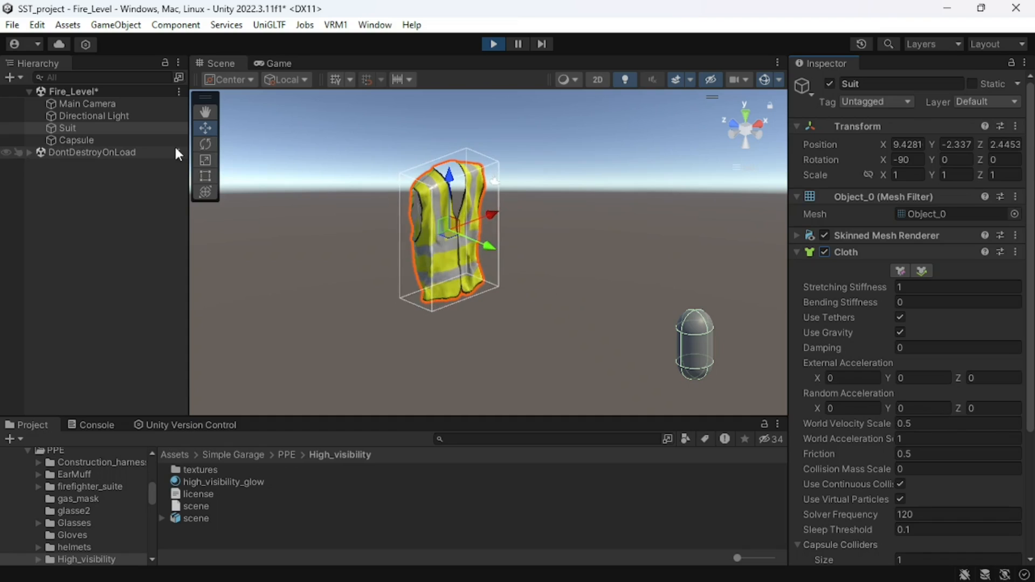
- Move the Capsule up to and against the vest to test the cloth collision, and end the play test
{"action": "left_click", "coordinate": [85, 139]}
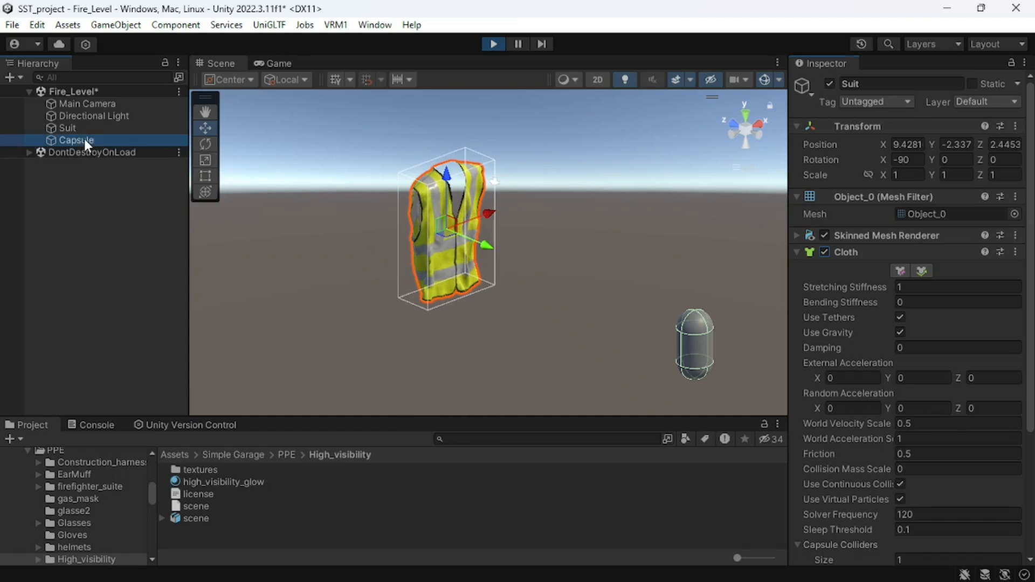
{"action": "left_click_drag", "start_coordinate": [655, 325], "coordinate": [508, 280]}
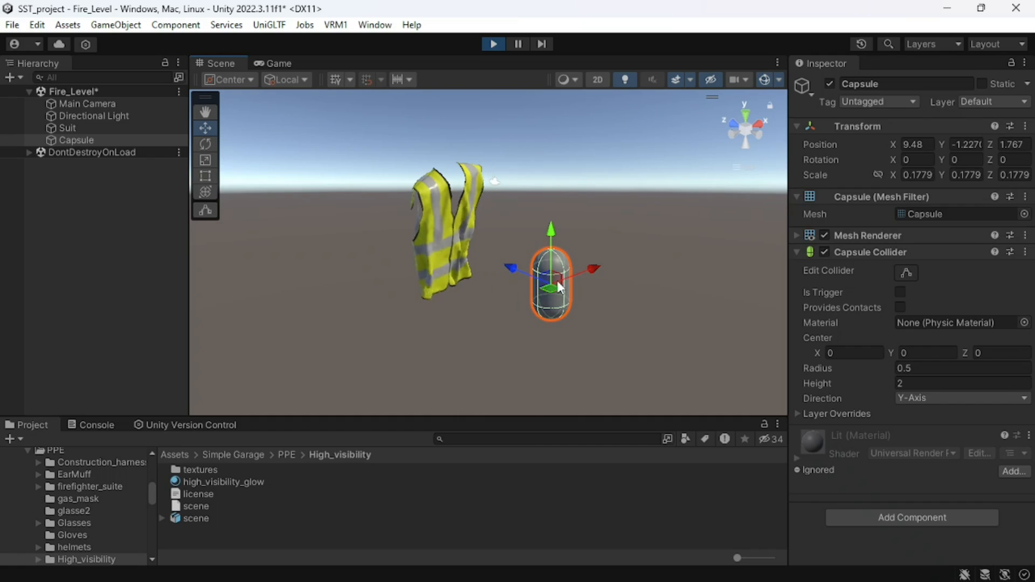
{"action": "left_click", "coordinate": [493, 44]}
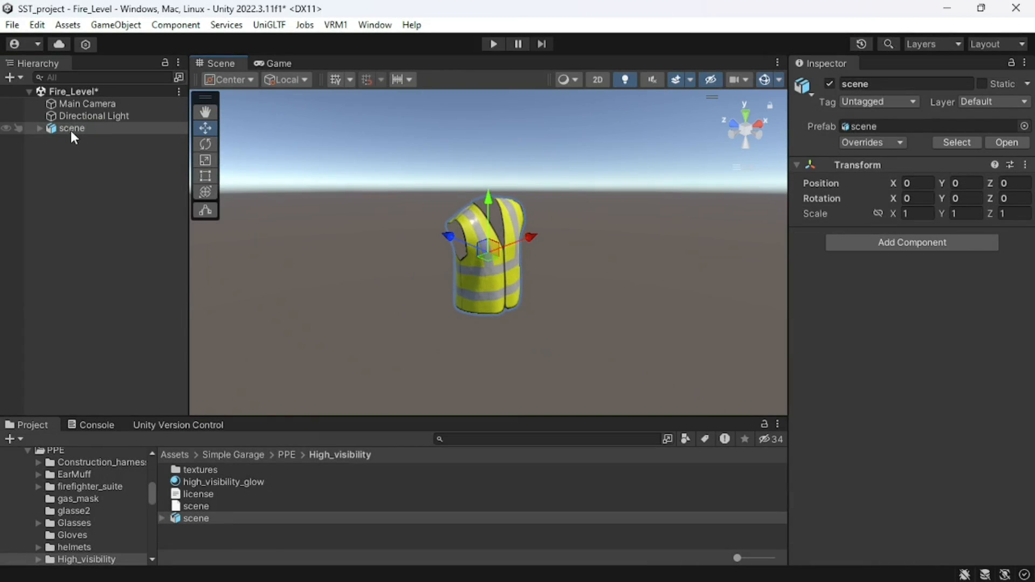
- Completely unpack the vest's scene prefab in the Fire_Level hierarchy
{"action": "left_click", "coordinate": [72, 129]}
{"action": "right_click", "coordinate": [71, 128]}
{"action": "mouse_move", "coordinate": [146, 233]}
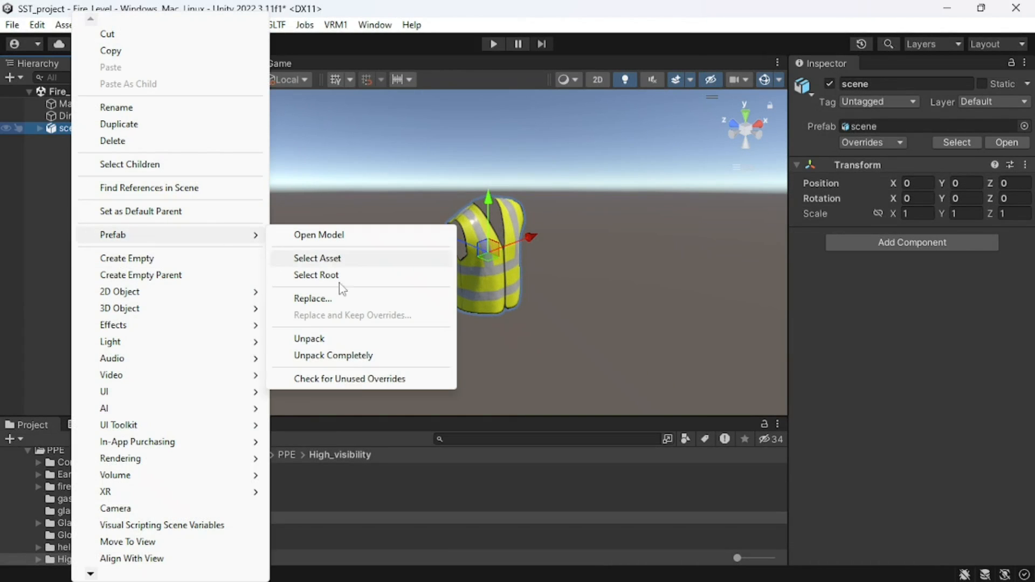
{"action": "left_click", "coordinate": [334, 356]}
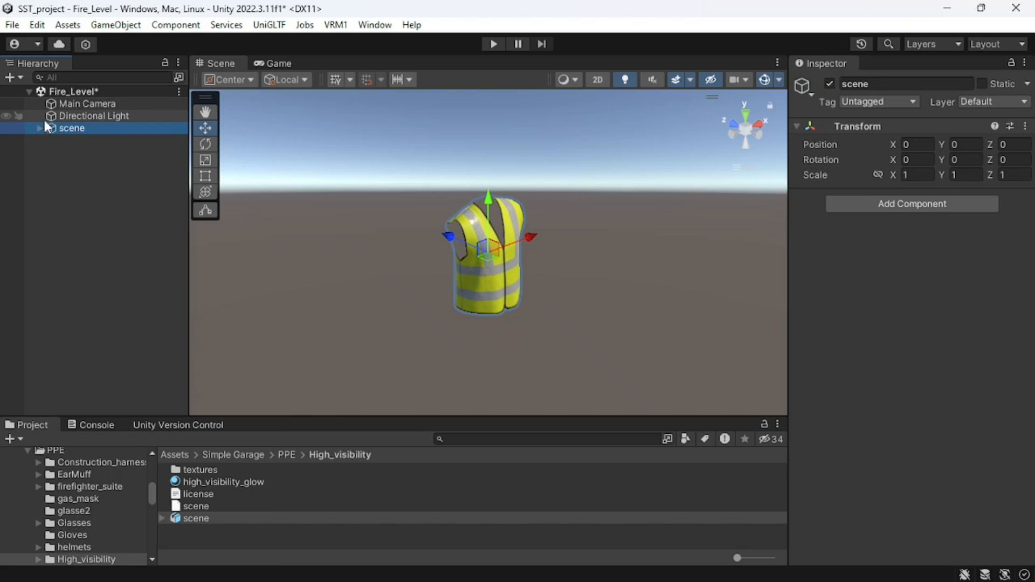
- Move the vest's mesh object Object_4 out to the level root and delete the leftover scene parent
{"action": "key", "text": "Right"}
{"action": "key", "text": "Right"}
{"action": "key", "text": "Right"}
{"action": "key", "text": "Right"}
{"action": "key", "text": "Right"}
{"action": "key", "text": "Right"}
{"action": "key", "text": "Right"}
{"action": "key", "text": "Right"}
{"action": "key", "text": "Right"}
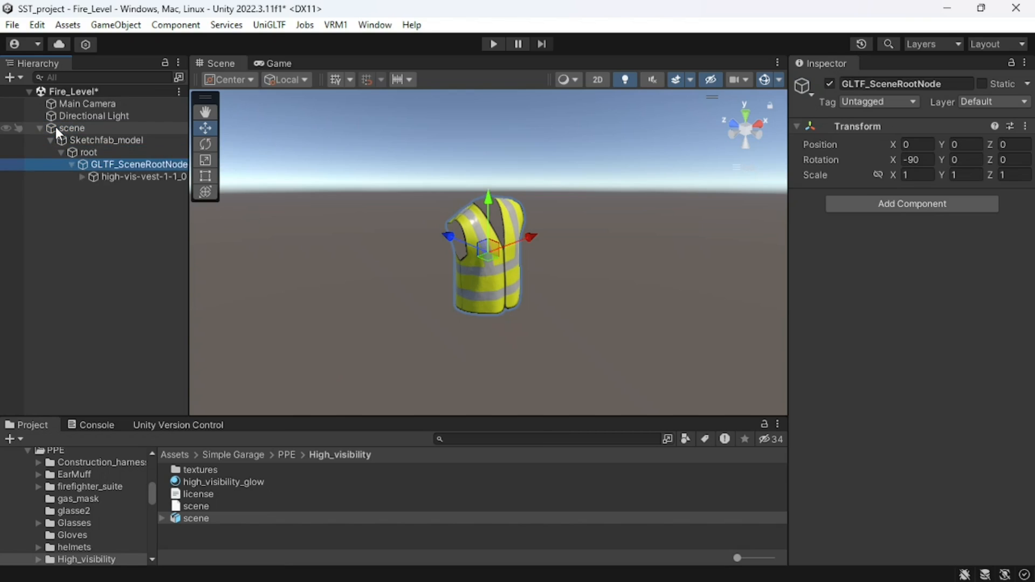
{"action": "key", "text": "Down"}
{"action": "left_click_drag", "start_coordinate": [131, 183], "coordinate": [89, 227]}
{"action": "left_click", "coordinate": [61, 128]}
{"action": "key", "text": "Delete"}
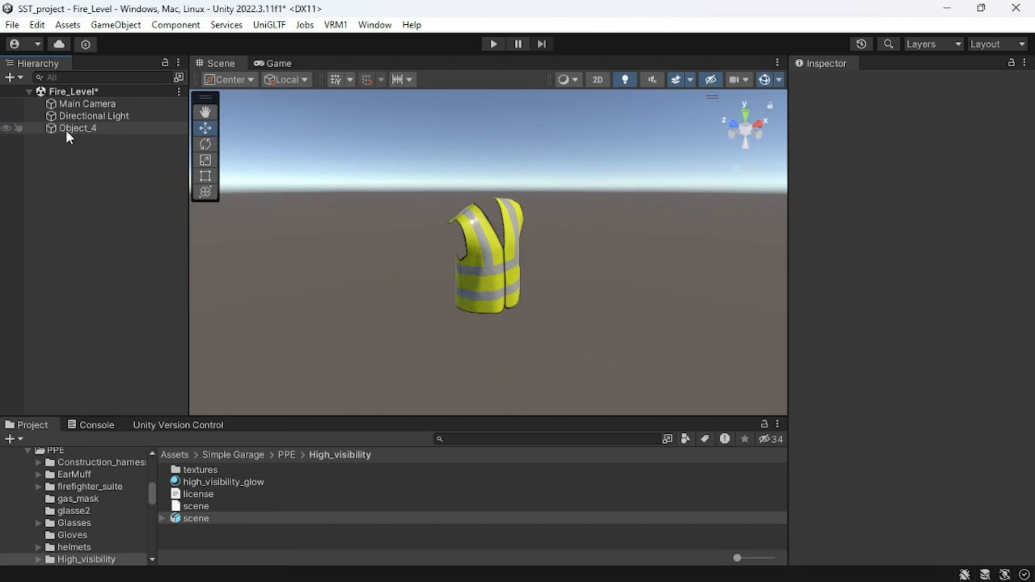
- Rename the Object_4 vest mesh to Suit
{"action": "left_click", "coordinate": [67, 127]}
{"action": "key", "text": "F2"}
{"action": "type", "text": "Suit"}
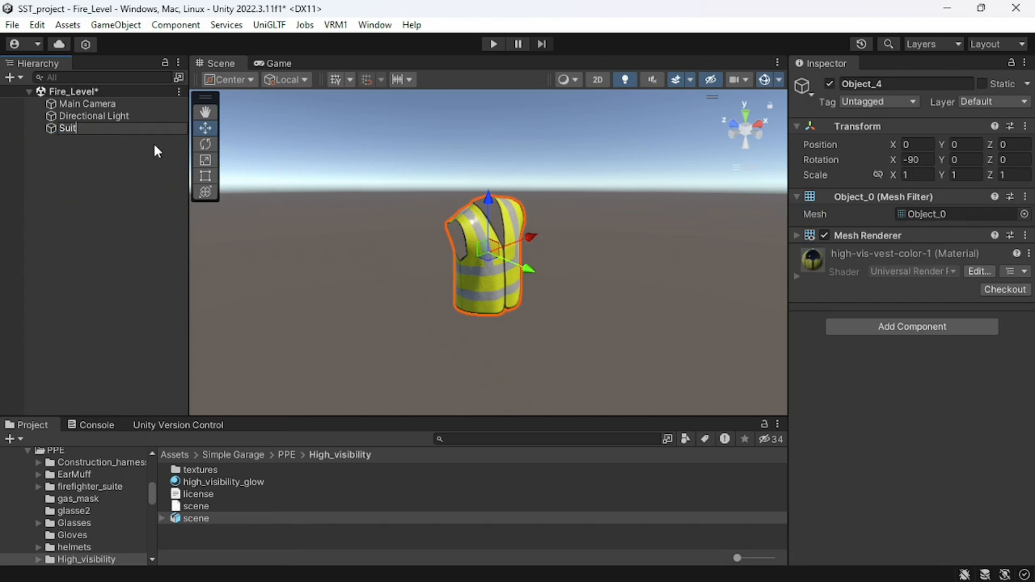
{"action": "key", "text": "Return"}
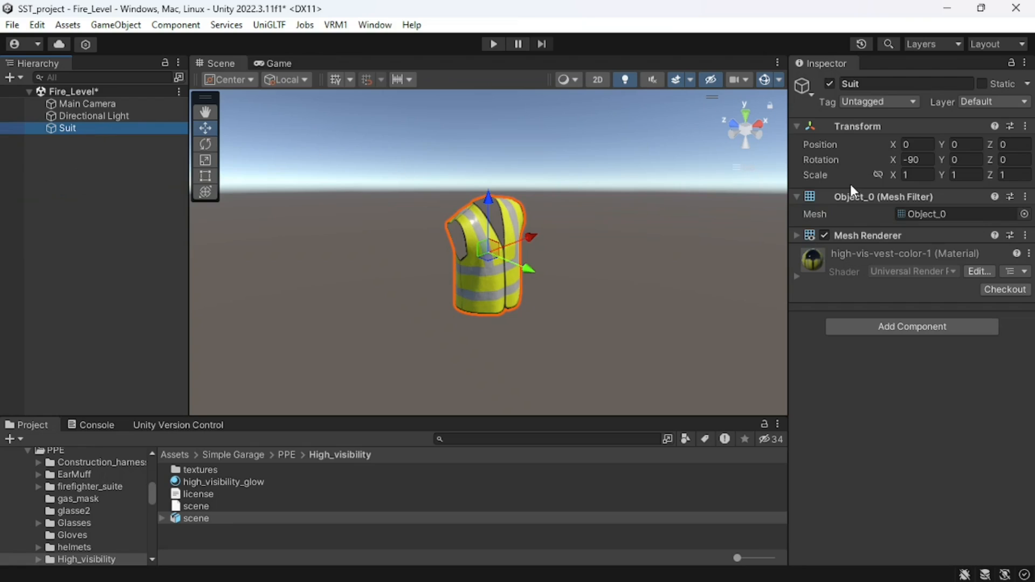
- Add a Cloth component to the Suit object
{"action": "left_click", "coordinate": [821, 234]}
{"action": "left_click", "coordinate": [822, 234]}
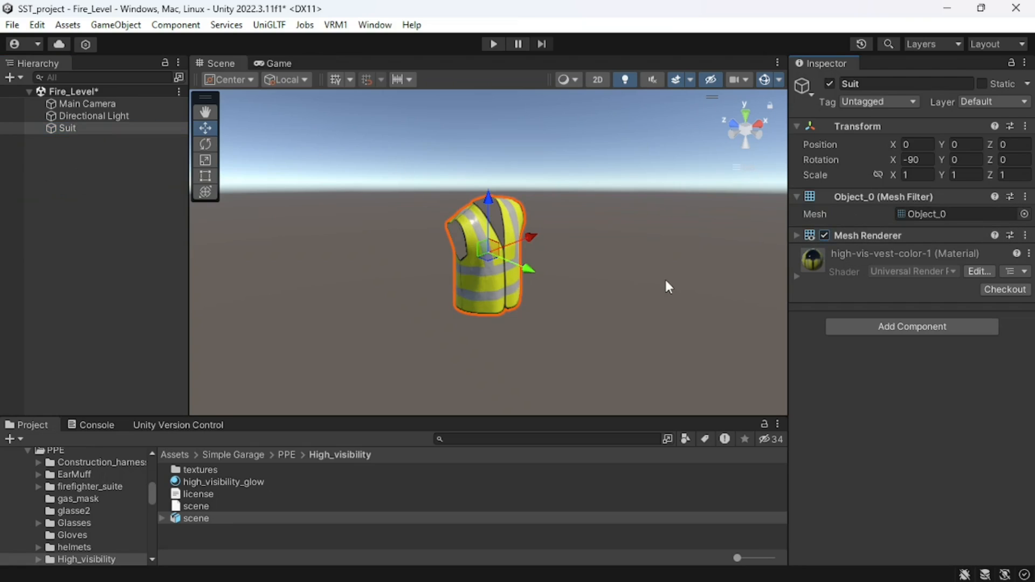
{"action": "left_click", "coordinate": [860, 327]}
{"action": "type", "text": "Cl"}
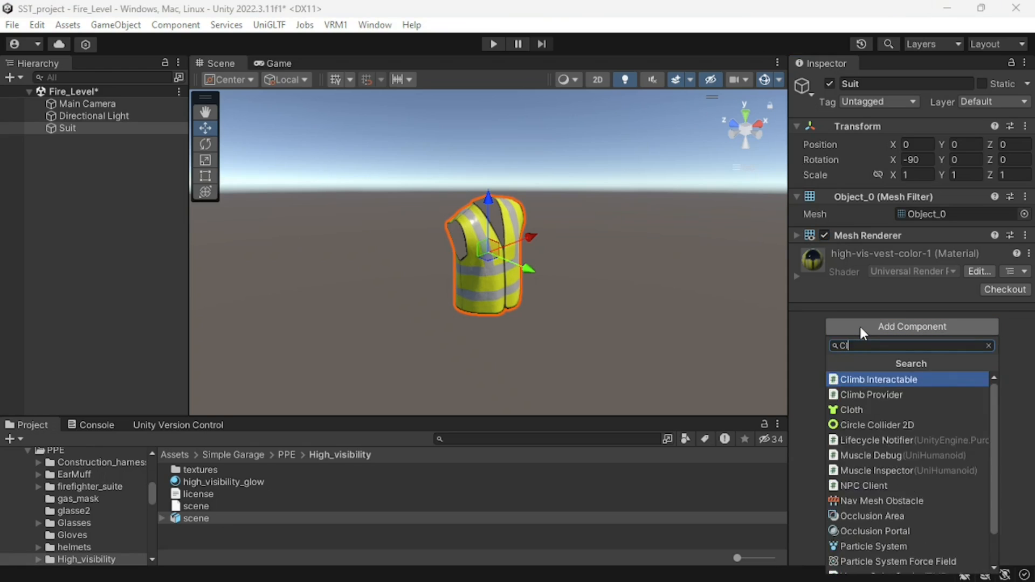
{"action": "type", "text": "oth"}
{"action": "left_click", "coordinate": [860, 379]}
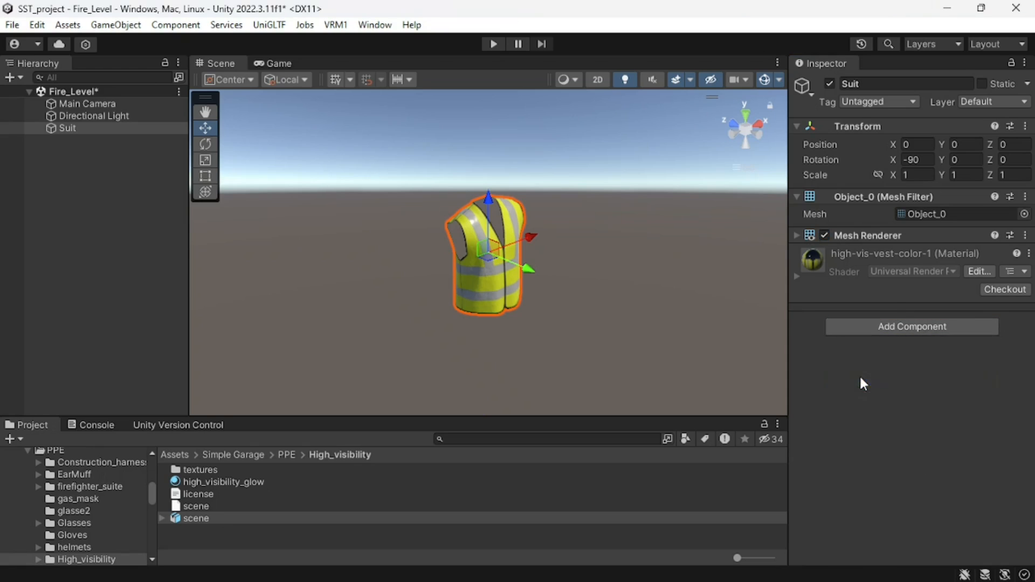
{"action": "key", "text": "f"}
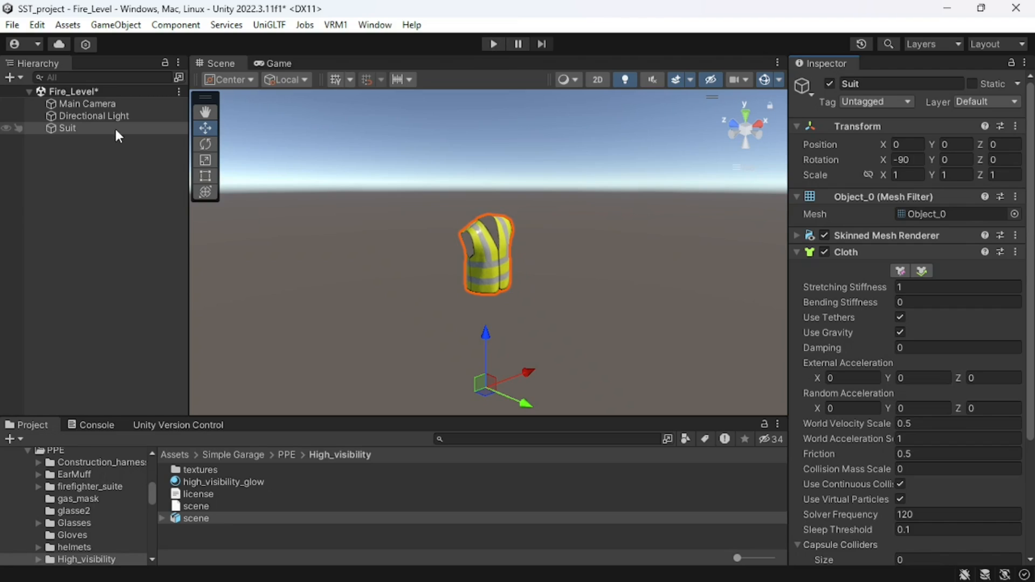
- Align the Main Camera with the current scene view so that it frames the vest
{"action": "left_click", "coordinate": [102, 103]}
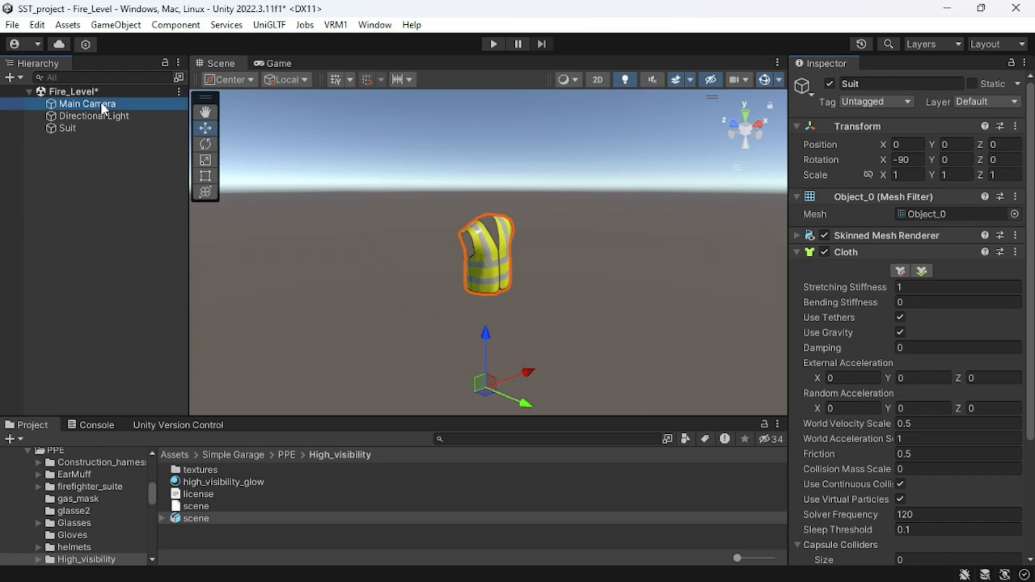
{"action": "left_click", "coordinate": [111, 24]}
{"action": "left_click", "coordinate": [154, 463]}
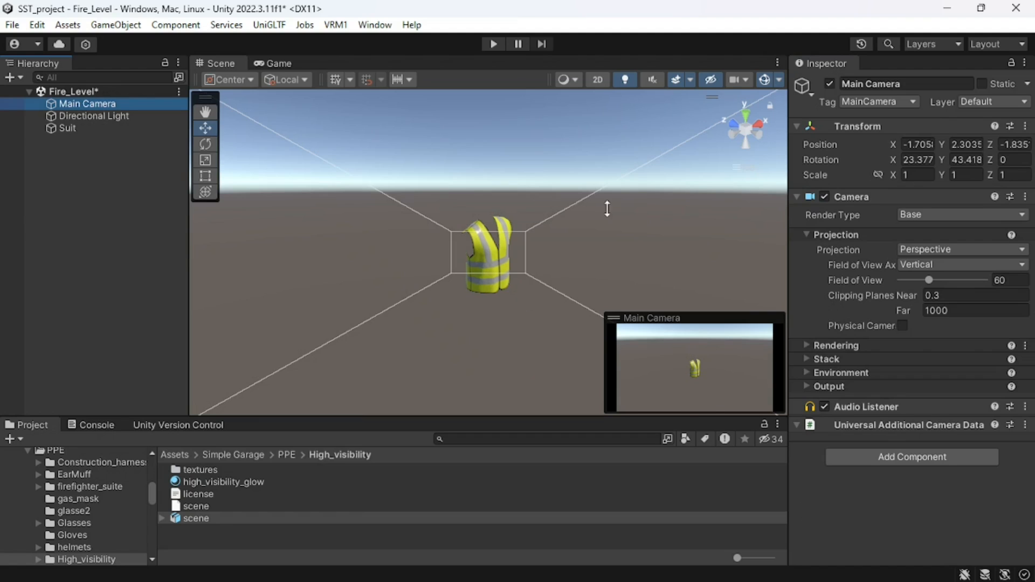
- Run the scene to test the unconstrained cloth, inspect the Suit during play, and stop the run
{"action": "left_click", "coordinate": [493, 44]}
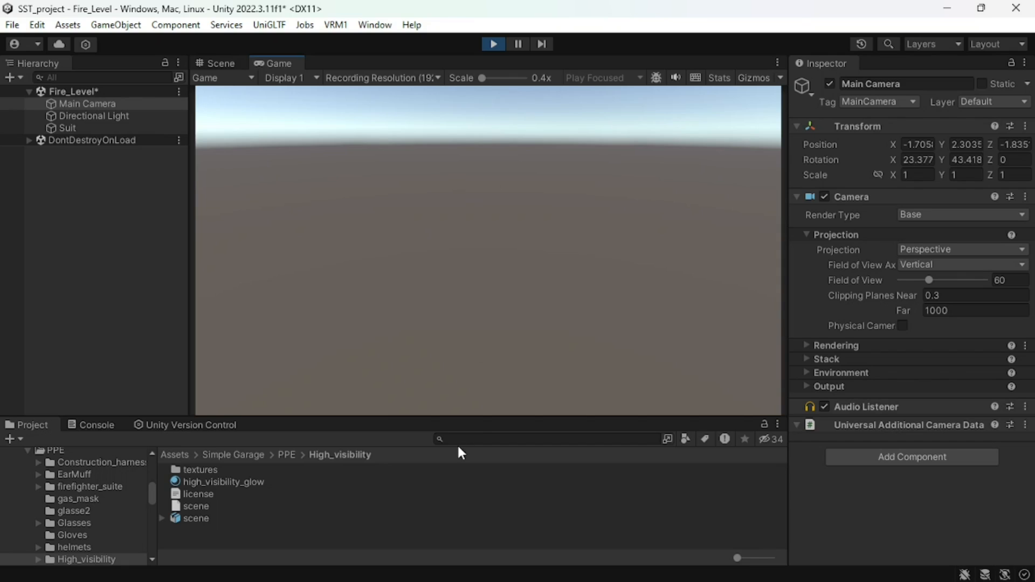
{"action": "left_click", "coordinate": [76, 128]}
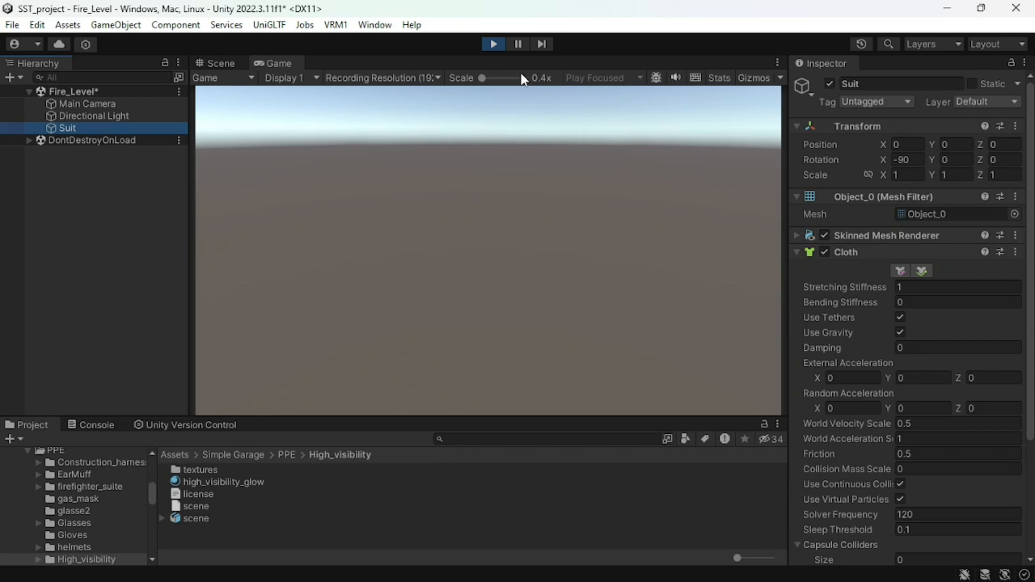
{"action": "left_click", "coordinate": [493, 44]}
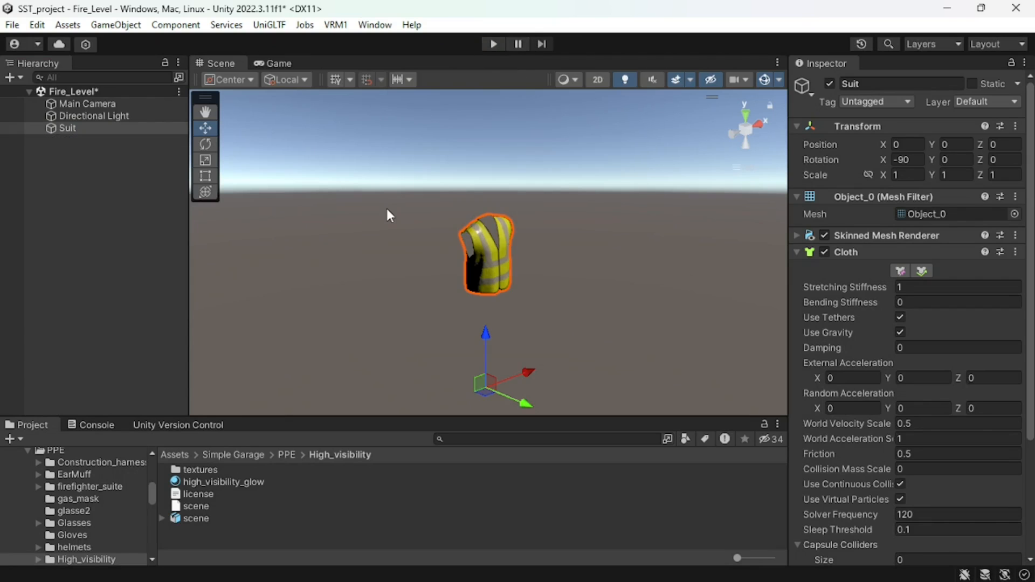
- Start editing the Suit's cloth constraints, turn the scene gizmos off and deselect the object
{"action": "left_click", "coordinate": [300, 173]}
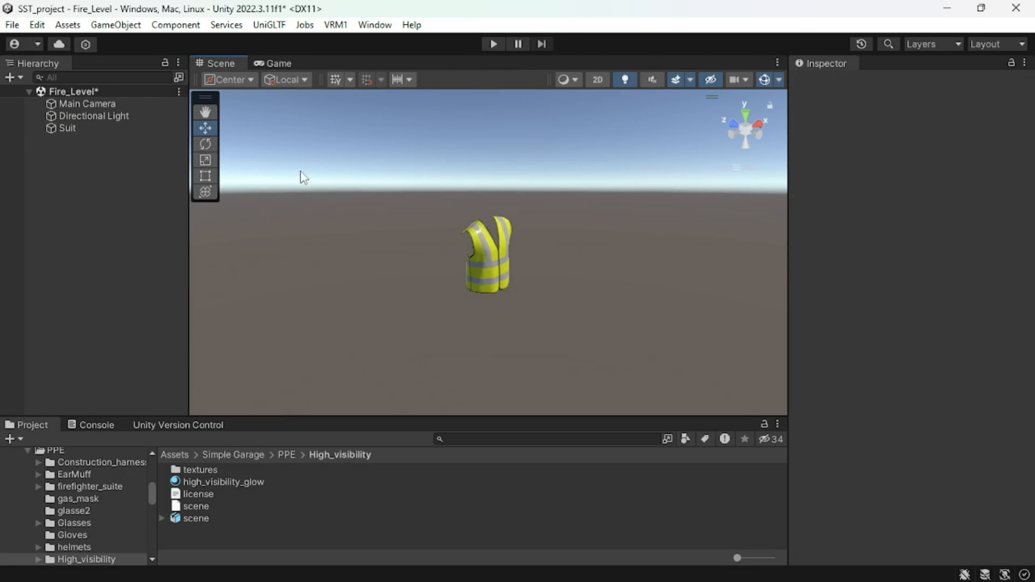
{"action": "left_click", "coordinate": [92, 127]}
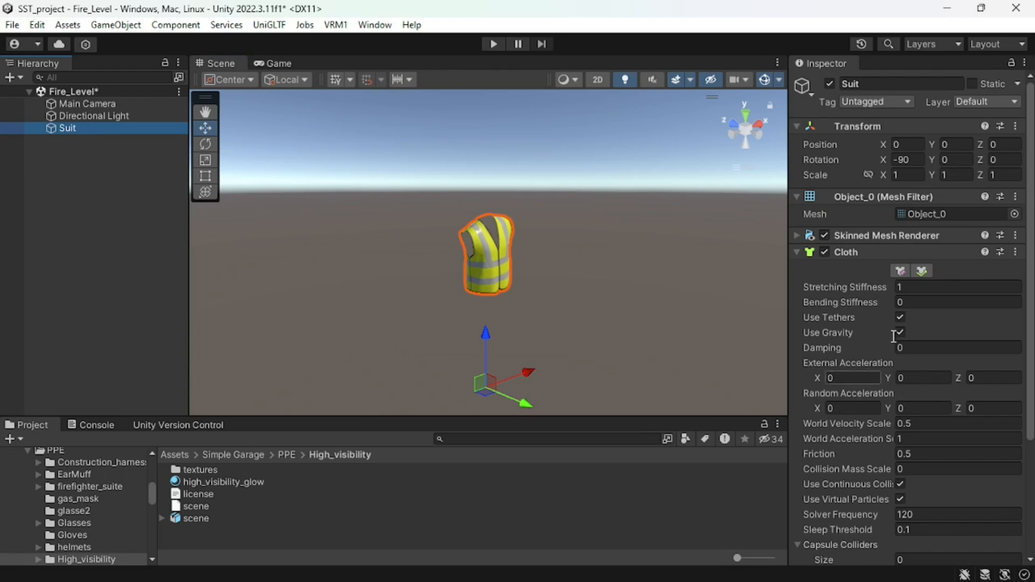
{"action": "left_click", "coordinate": [898, 271]}
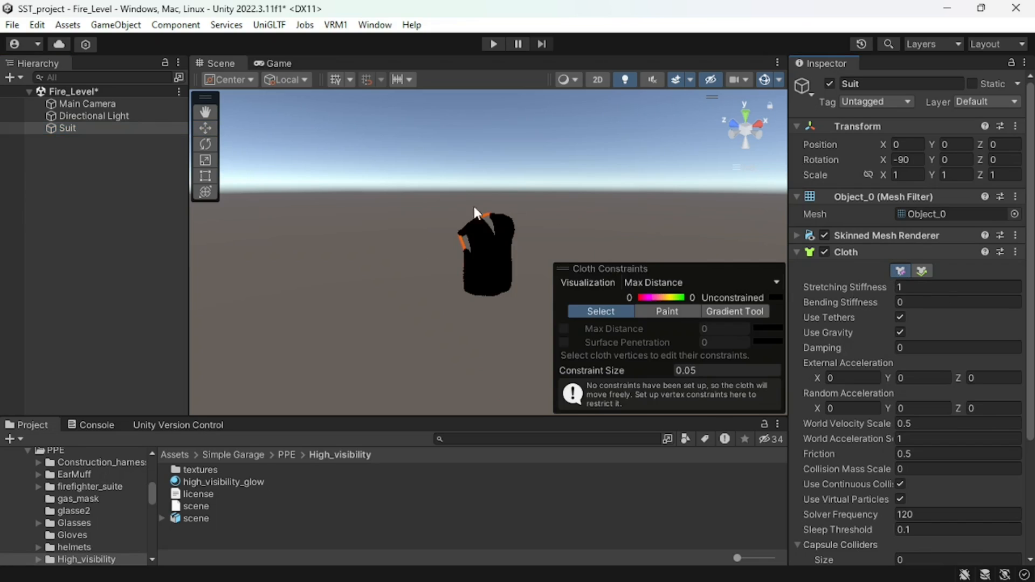
{"action": "left_click", "coordinate": [762, 79]}
{"action": "left_click", "coordinate": [640, 295]}
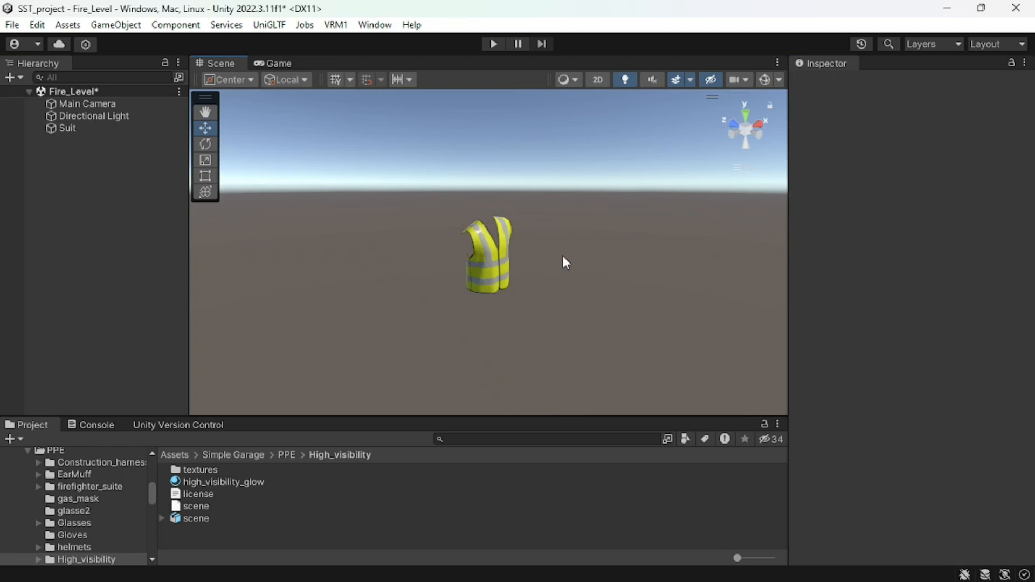
- Open the Suit's cloth constraints for editing with the scene gizmos turned on
{"action": "left_click", "coordinate": [132, 127]}
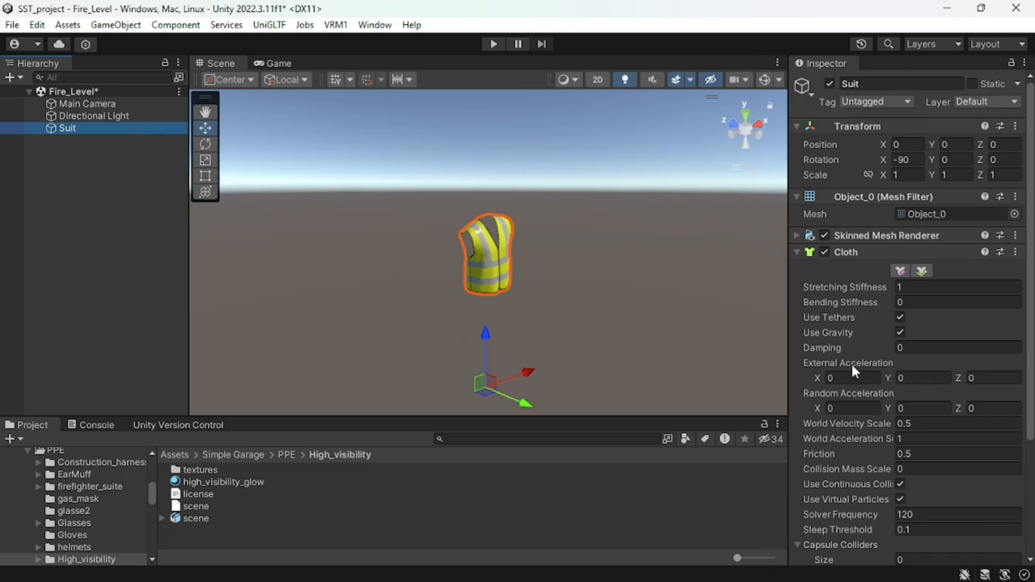
{"action": "left_click", "coordinate": [900, 270]}
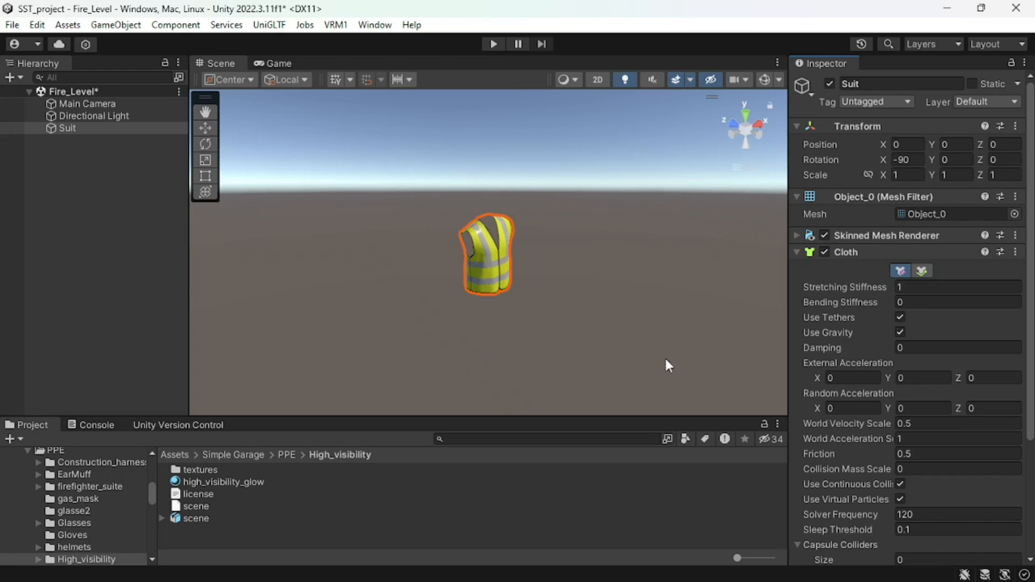
{"action": "left_click", "coordinate": [763, 80]}
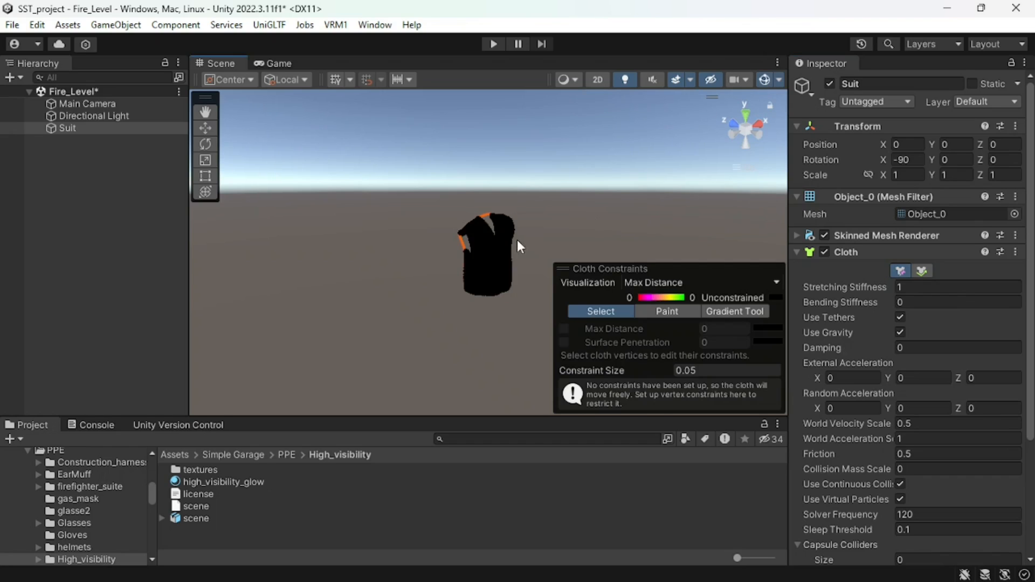
- Select the topmost cloth vertices on both shoulders of the vest from the back view
{"action": "left_click", "coordinate": [760, 133]}
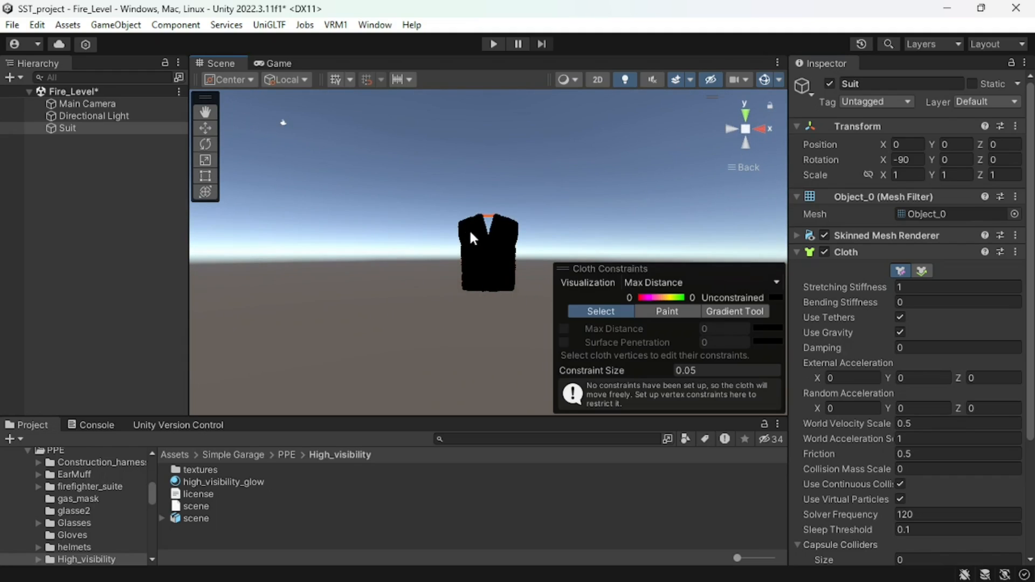
{"action": "scroll", "coordinate": [470, 235], "scroll_direction": "up", "scroll_amount": 5}
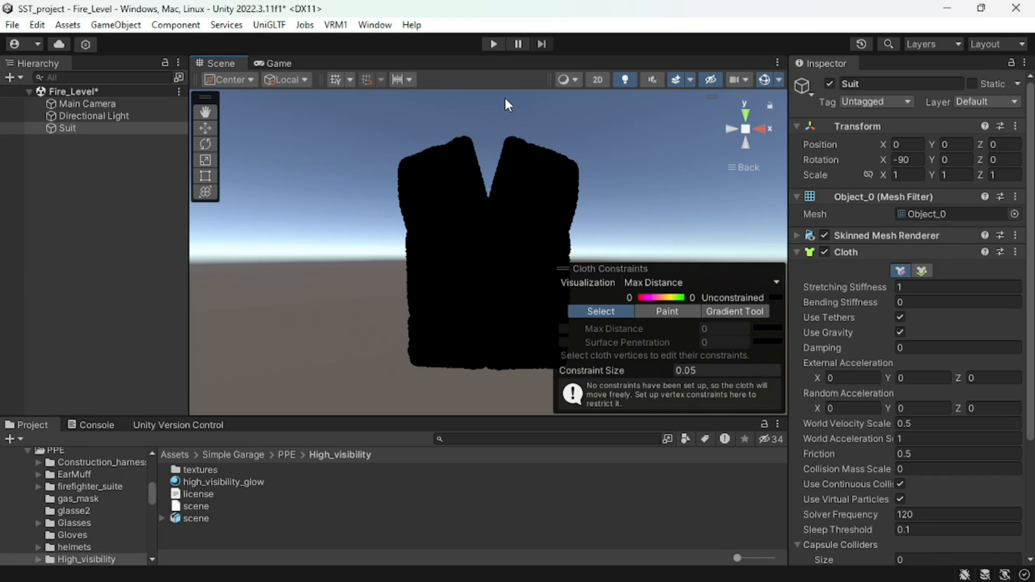
{"action": "scroll", "coordinate": [505, 98], "scroll_direction": "up", "scroll_amount": 1}
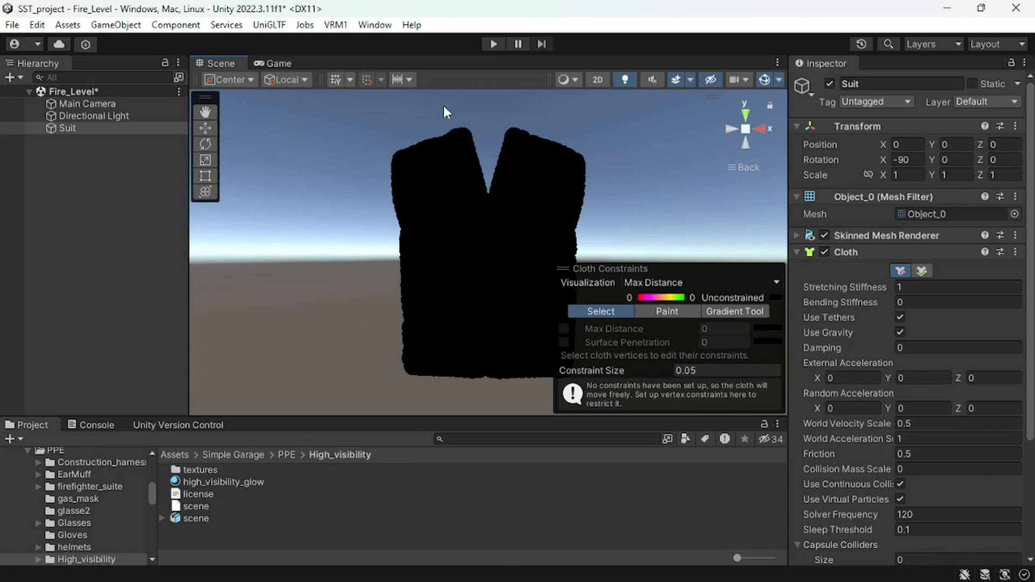
{"action": "left_click_drag", "start_coordinate": [432, 106], "coordinate": [522, 138]}
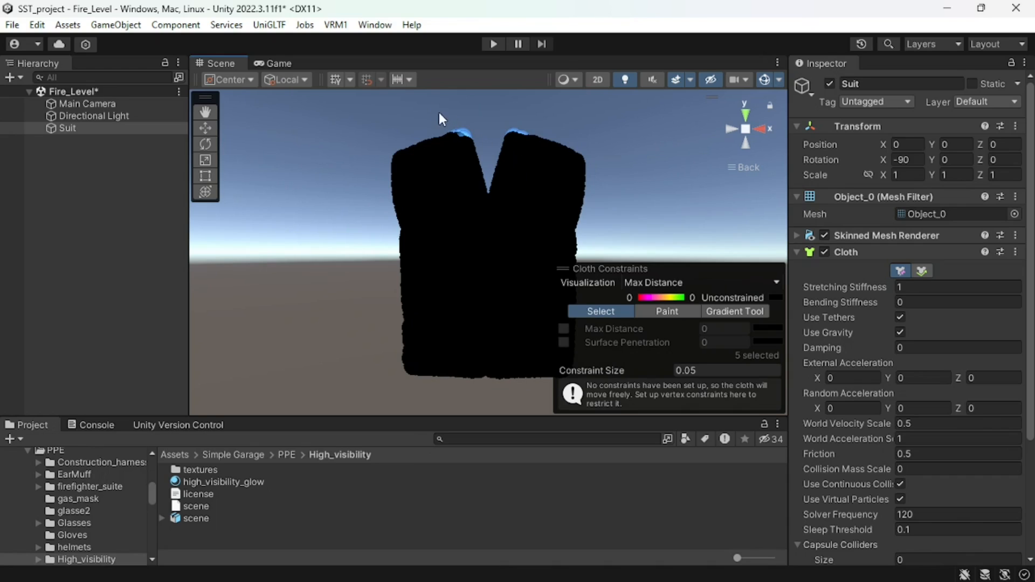
{"action": "left_click_drag", "start_coordinate": [414, 110], "coordinate": [545, 141]}
- Extend the cloth vertex selection across the tops of both shoulders, working from the side, front and back views
{"action": "left_click", "coordinate": [732, 130]}
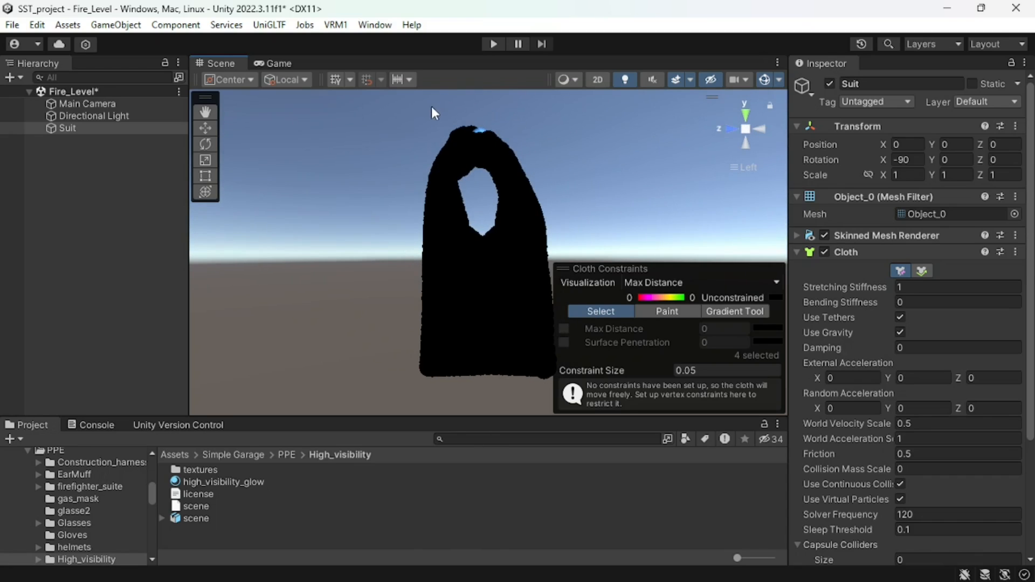
{"action": "left_click_drag", "start_coordinate": [509, 136], "coordinate": [510, 137]}
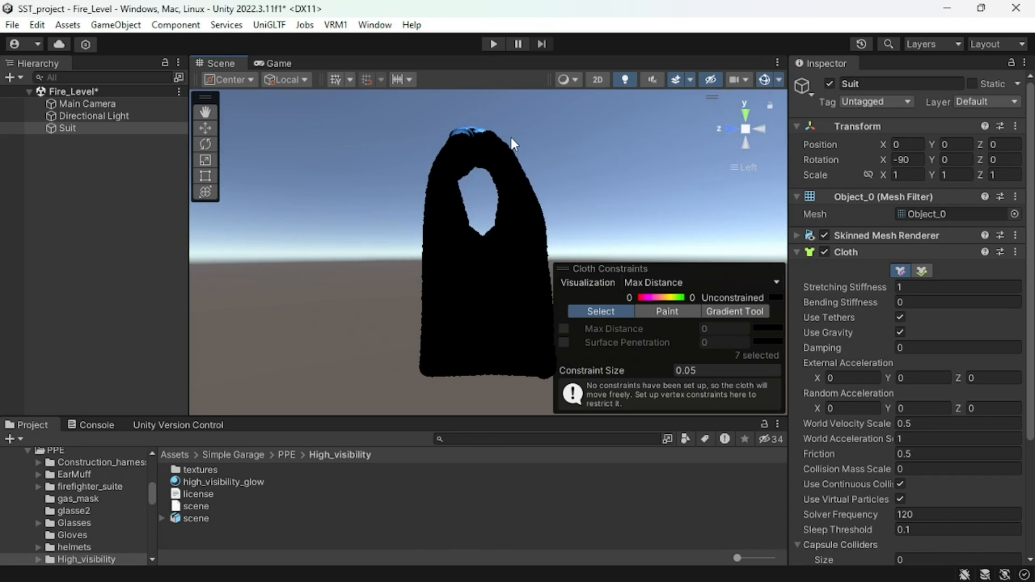
{"action": "left_click", "coordinate": [729, 132]}
{"action": "left_click_drag", "start_coordinate": [430, 112], "coordinate": [544, 138]}
{"action": "left_click", "coordinate": [727, 128]}
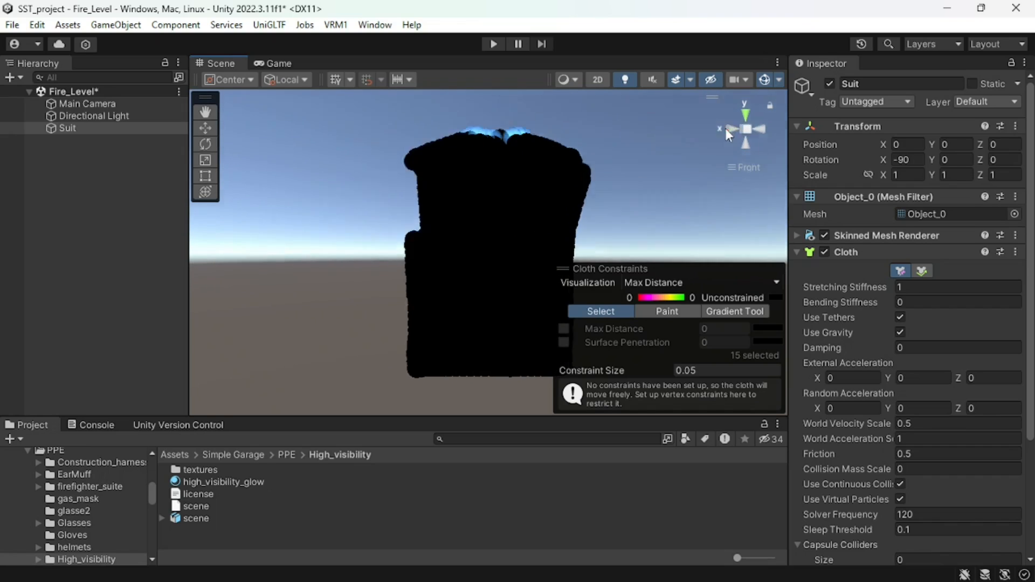
{"action": "left_click_drag", "start_coordinate": [462, 113], "coordinate": [549, 146]}
{"action": "left_click", "coordinate": [729, 129]}
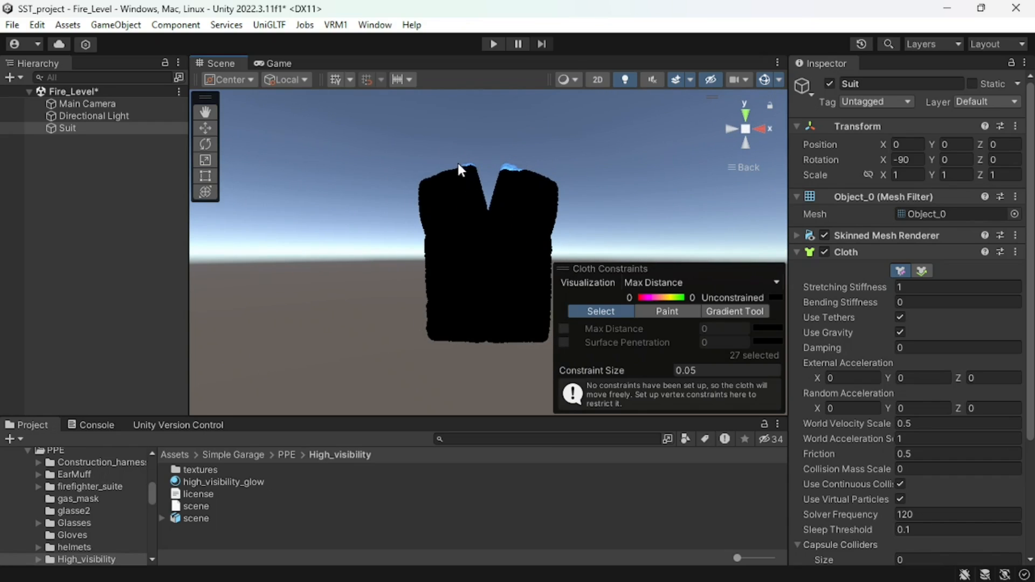
{"action": "left_click_drag", "start_coordinate": [492, 245], "coordinate": [667, 369], "text": "alt"}
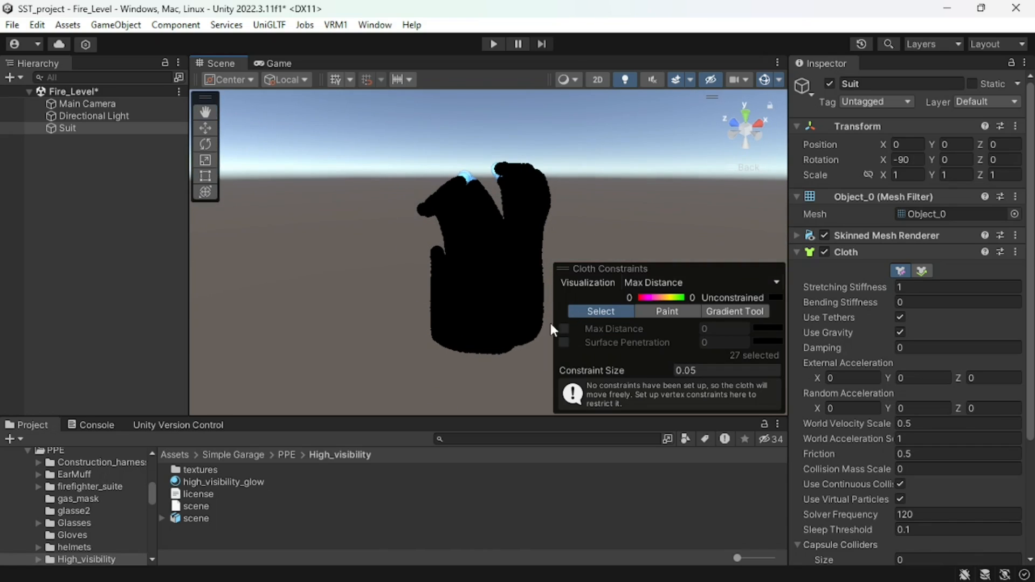
- Constrain the selected shoulder vertices to a Max Distance of 0 and deselect the Suit
{"action": "left_click", "coordinate": [563, 330]}
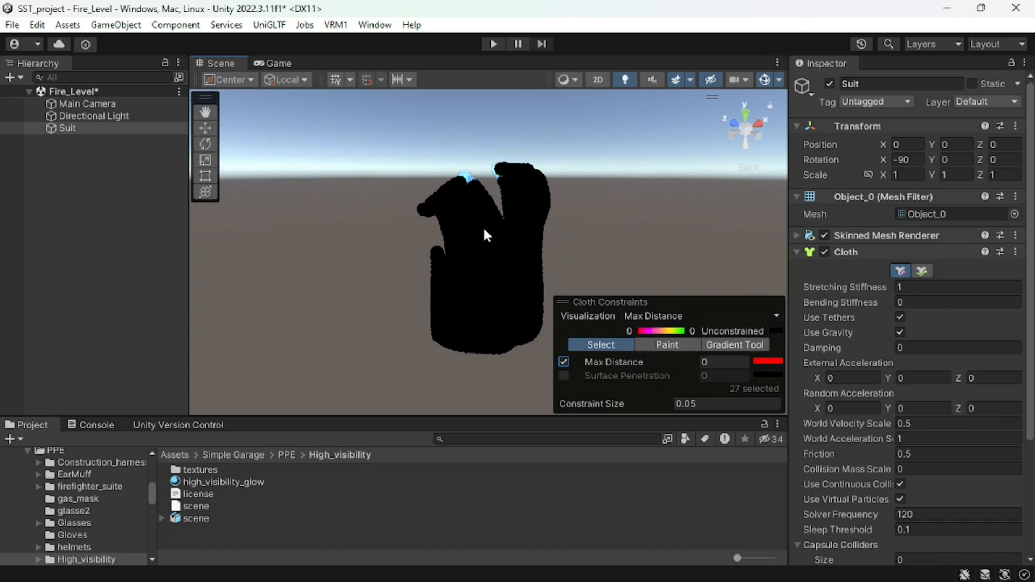
{"action": "left_click", "coordinate": [133, 166]}
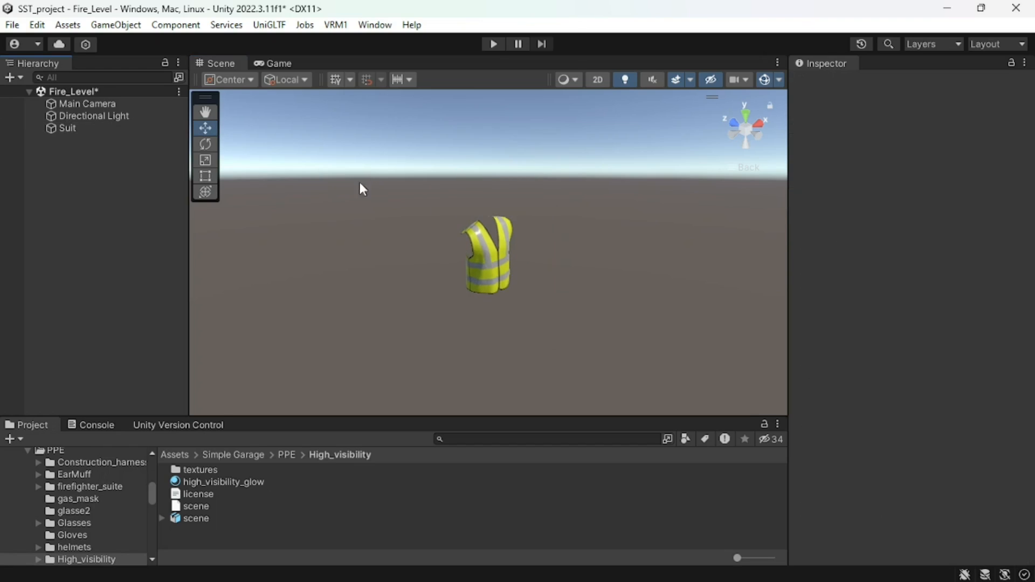
- Play the scene, check in the Scene view how the vest hangs from its shoulders, and stop playback
{"action": "left_click", "coordinate": [492, 44]}
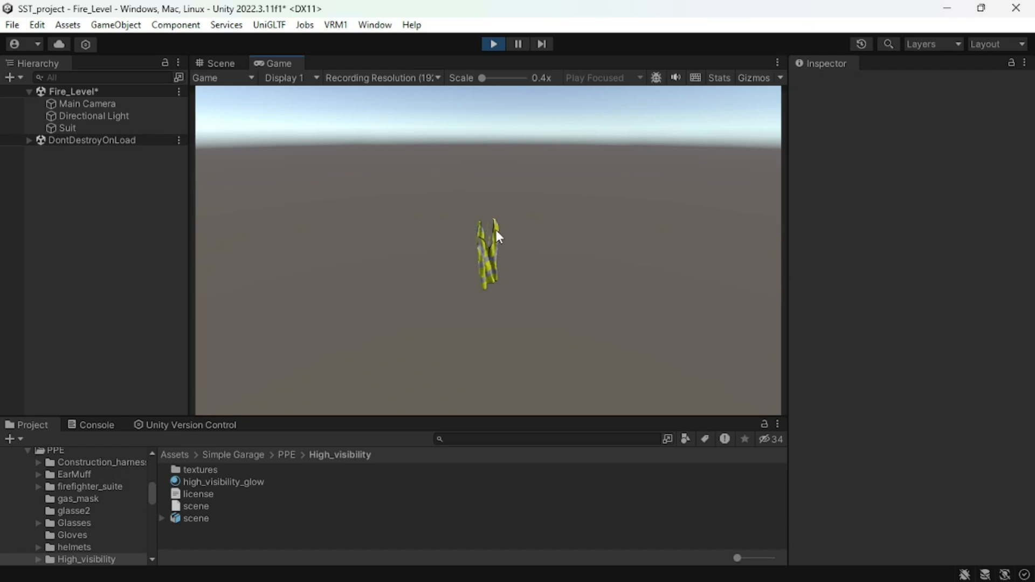
{"action": "left_click", "coordinate": [227, 64]}
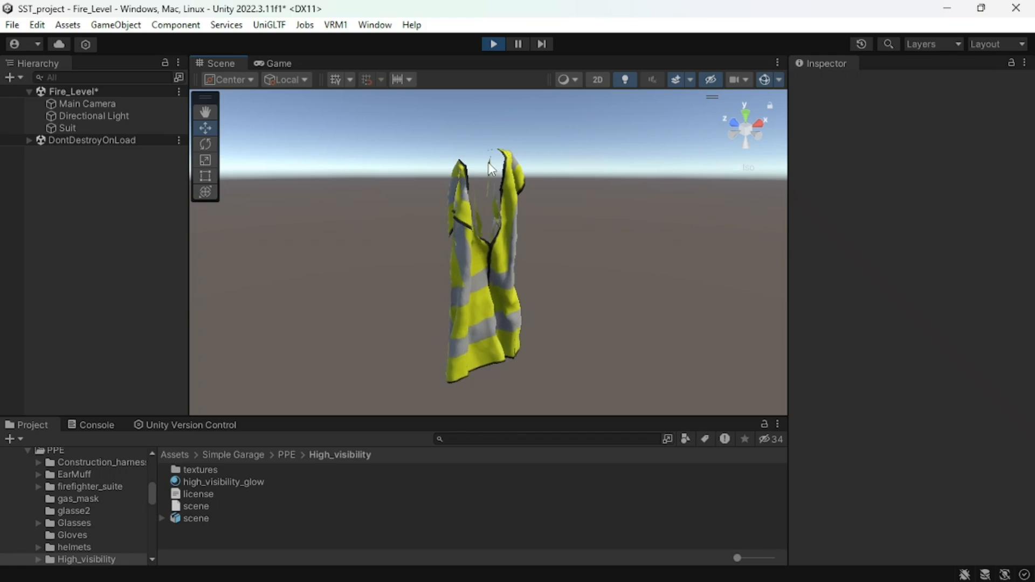
{"action": "left_click", "coordinate": [492, 43]}
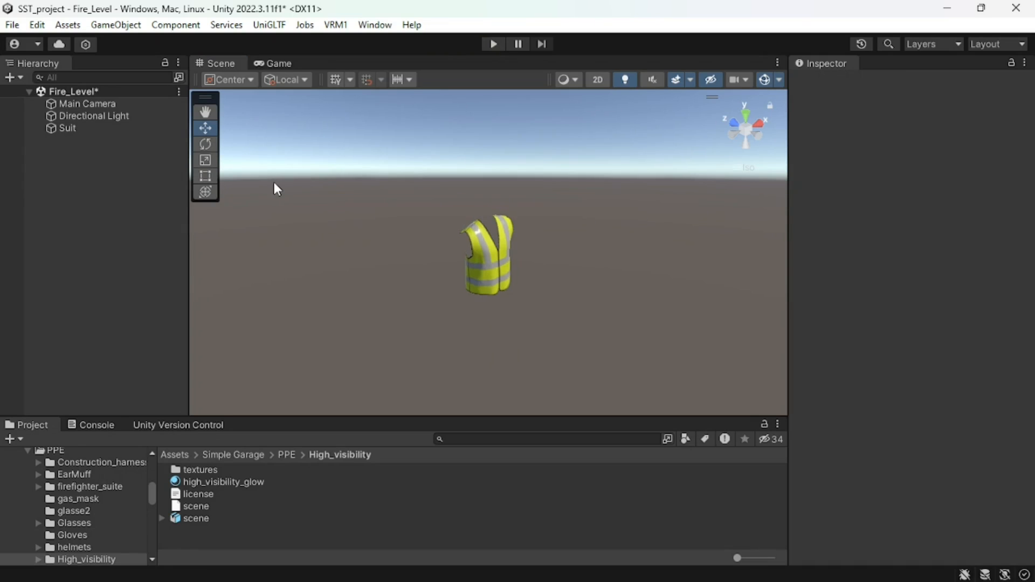
- Try selecting a wider band of the Suit's cloth vertices across the tops of both shoulders
{"action": "left_click", "coordinate": [487, 253]}
{"action": "left_click", "coordinate": [899, 271]}
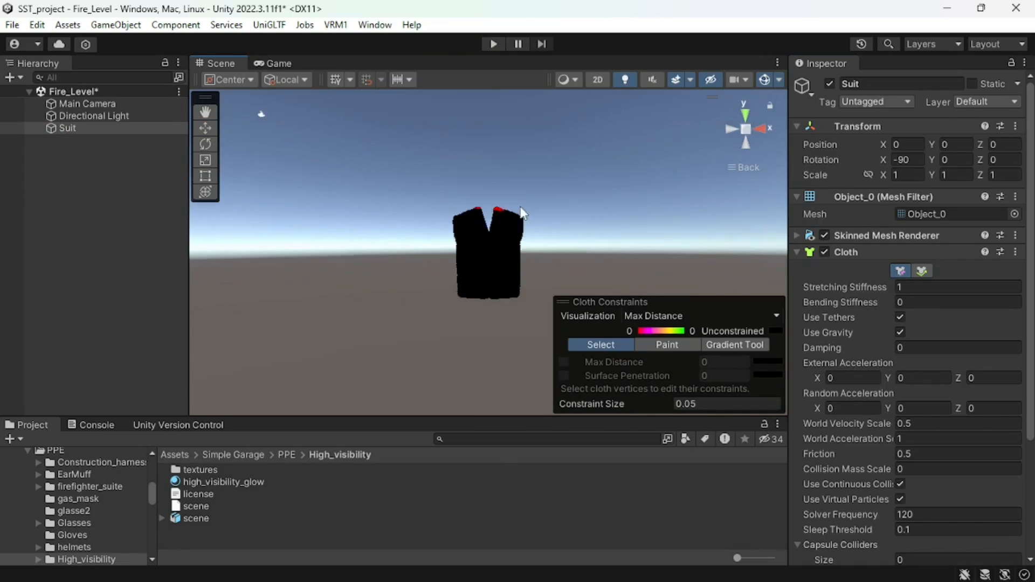
{"action": "scroll", "coordinate": [459, 163], "scroll_direction": "up", "scroll_amount": 6}
{"action": "left_click_drag", "start_coordinate": [516, 193], "coordinate": [519, 195]}
{"action": "left_click", "coordinate": [733, 130]}
{"action": "left_click_drag", "start_coordinate": [444, 163], "coordinate": [520, 192], "text": "shift"}
{"action": "left_click", "coordinate": [732, 129]}
{"action": "left_click", "coordinate": [732, 129]}
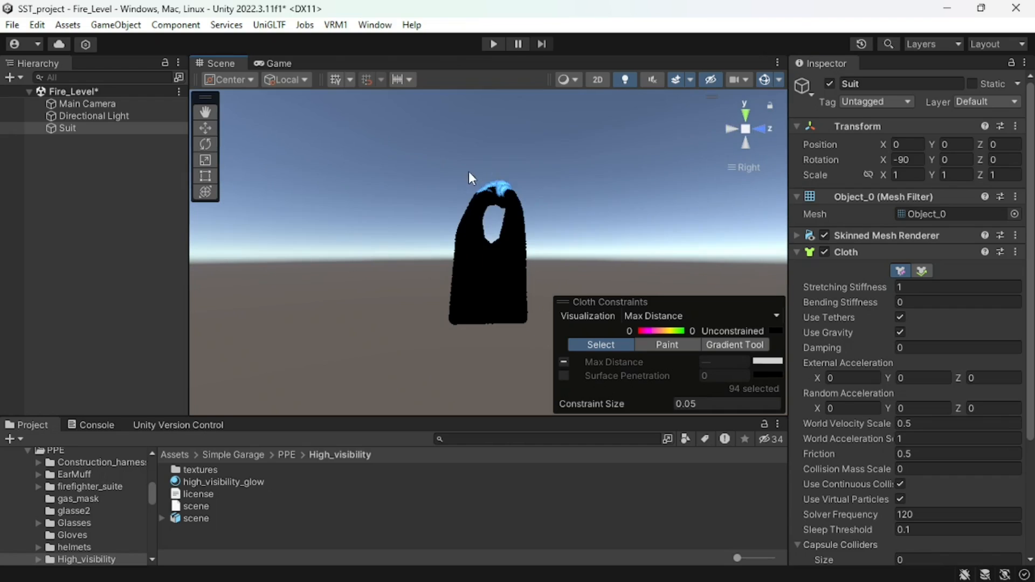
{"action": "left_click", "coordinate": [732, 130]}
{"action": "left_click_drag", "start_coordinate": [521, 258], "coordinate": [665, 342], "text": "alt"}
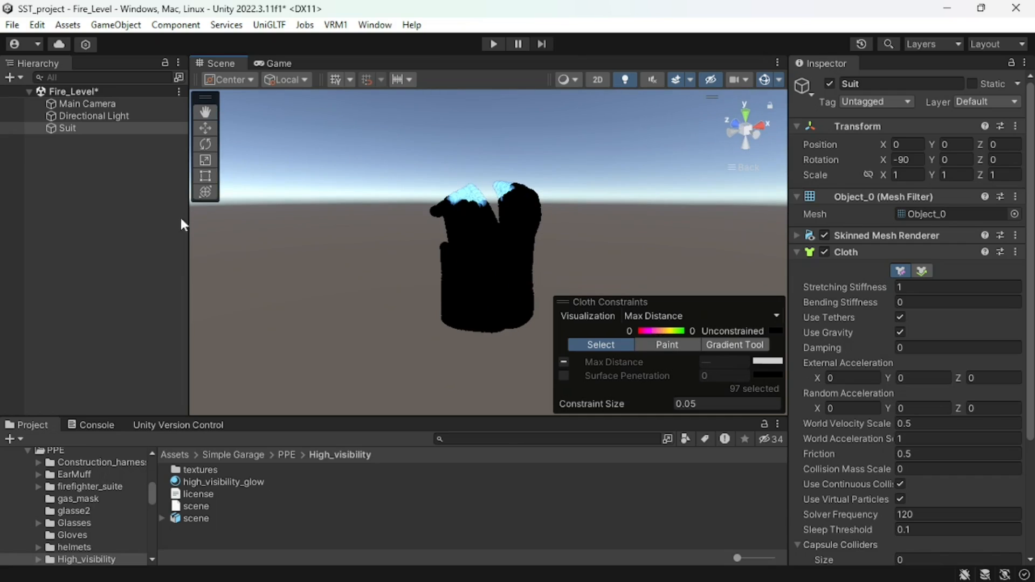
{"action": "left_click", "coordinate": [85, 154]}
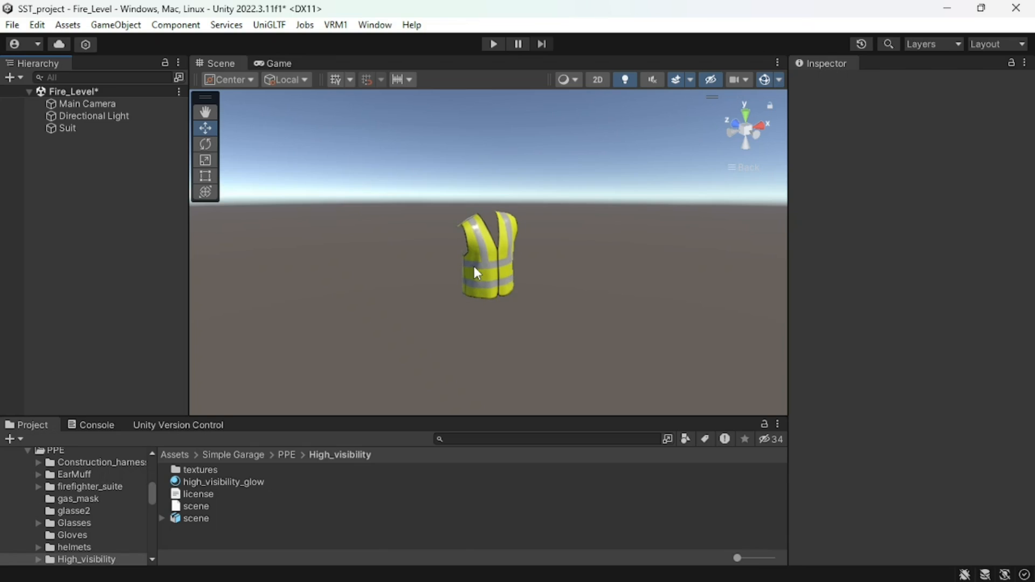
- Add a 3D capsule to the scene and scale it down uniformly to about 0.22
{"action": "right_click", "coordinate": [108, 183]}
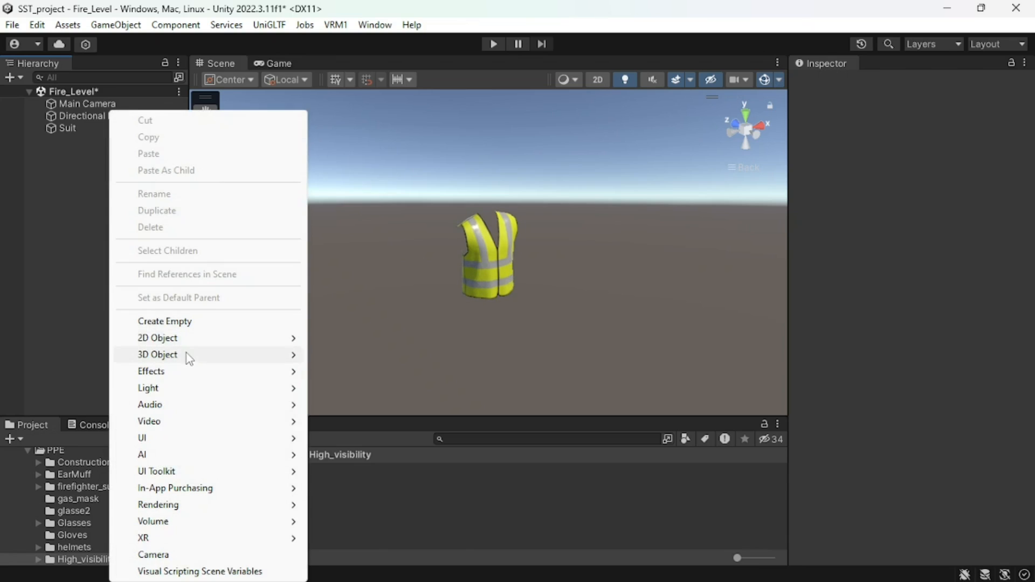
{"action": "mouse_move", "coordinate": [186, 355]}
{"action": "left_click", "coordinate": [366, 389]}
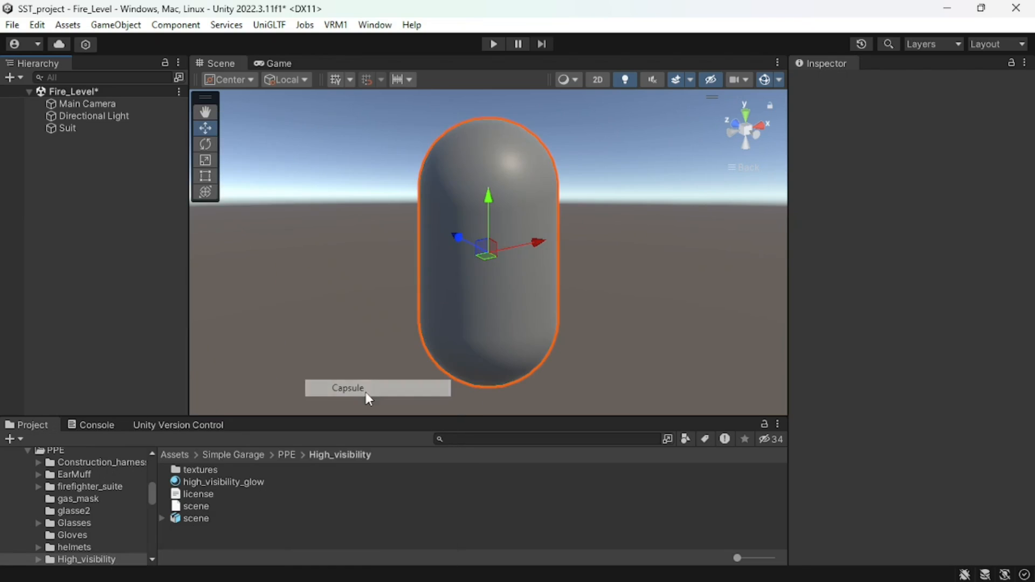
{"action": "type", "text": "r"}
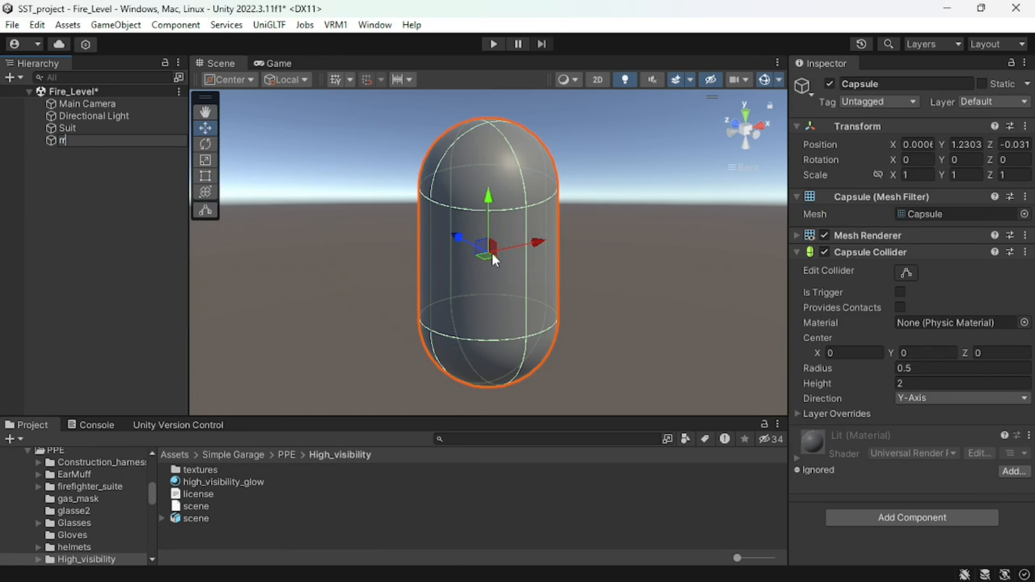
{"action": "key", "text": "Escape"}
{"action": "key", "text": "r"}
{"action": "left_click_drag", "start_coordinate": [490, 254], "coordinate": [445, 273]}
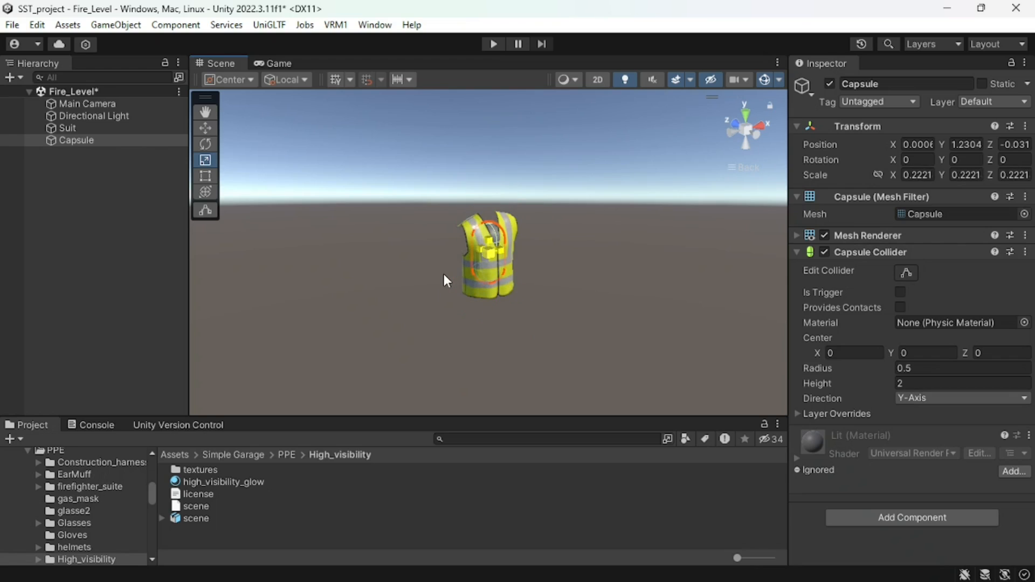
- Move the capsule clear of the vest to about Z -1.03 and shrink it uniformly to about 0.16
{"action": "left_click", "coordinate": [755, 141]}
{"action": "key", "text": "w"}
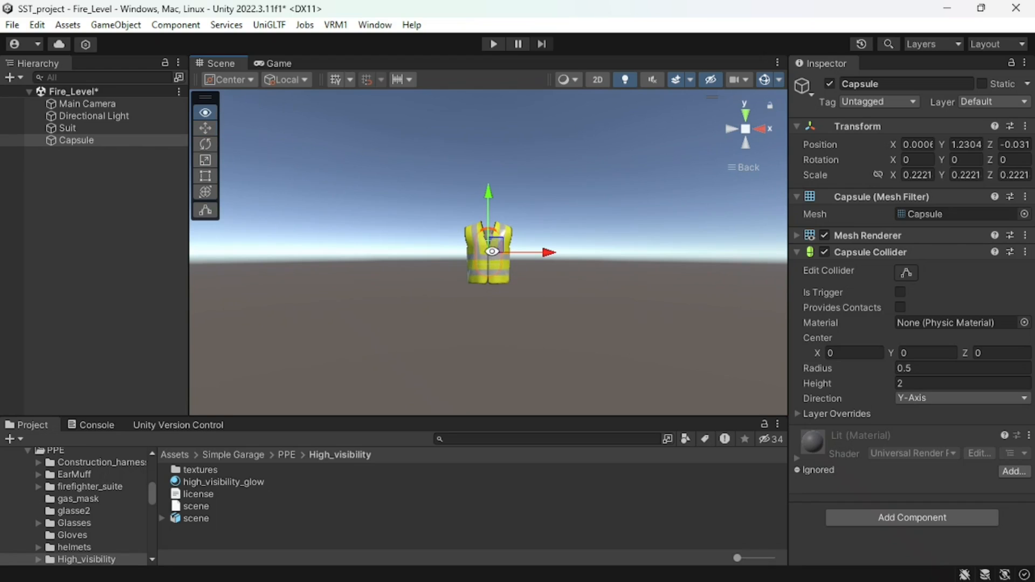
{"action": "left_click_drag", "start_coordinate": [493, 251], "coordinate": [592, 280], "text": "alt"}
{"action": "left_click", "coordinate": [731, 129]}
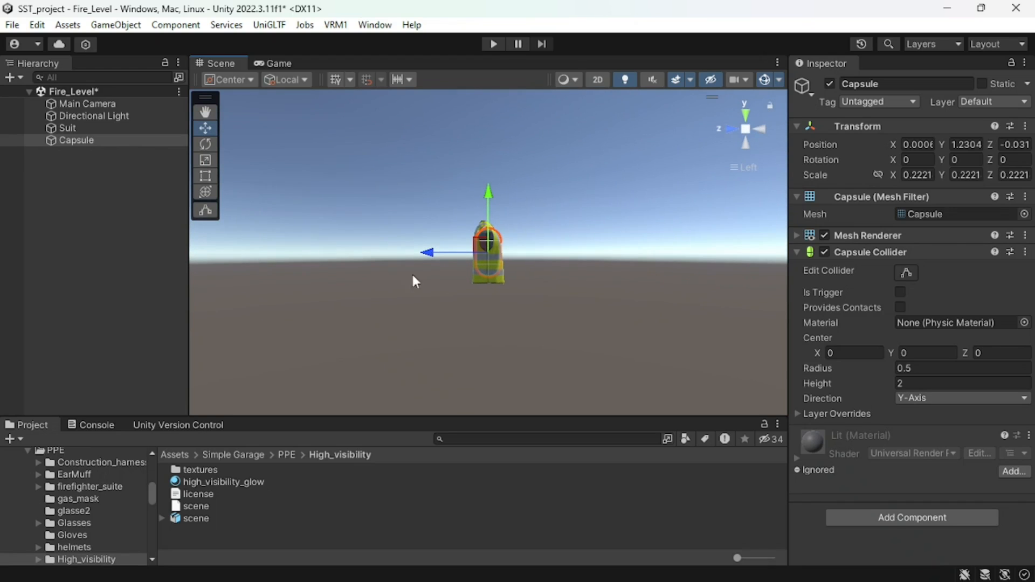
{"action": "left_click_drag", "start_coordinate": [428, 253], "coordinate": [586, 268]}
{"action": "key", "text": "r"}
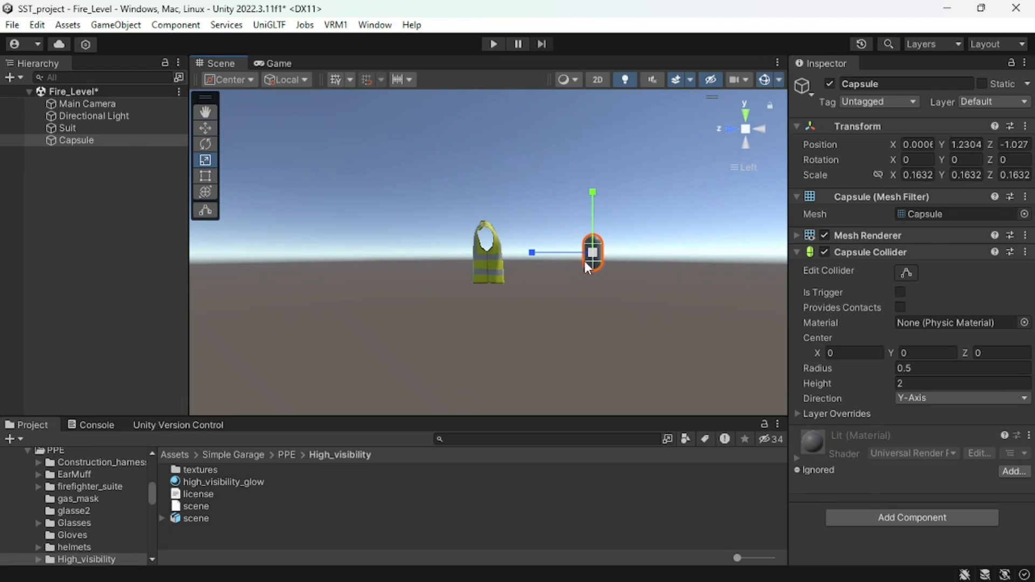
{"action": "key", "text": "w"}
{"action": "left_click_drag", "start_coordinate": [596, 217], "coordinate": [392, 328], "text": "alt"}
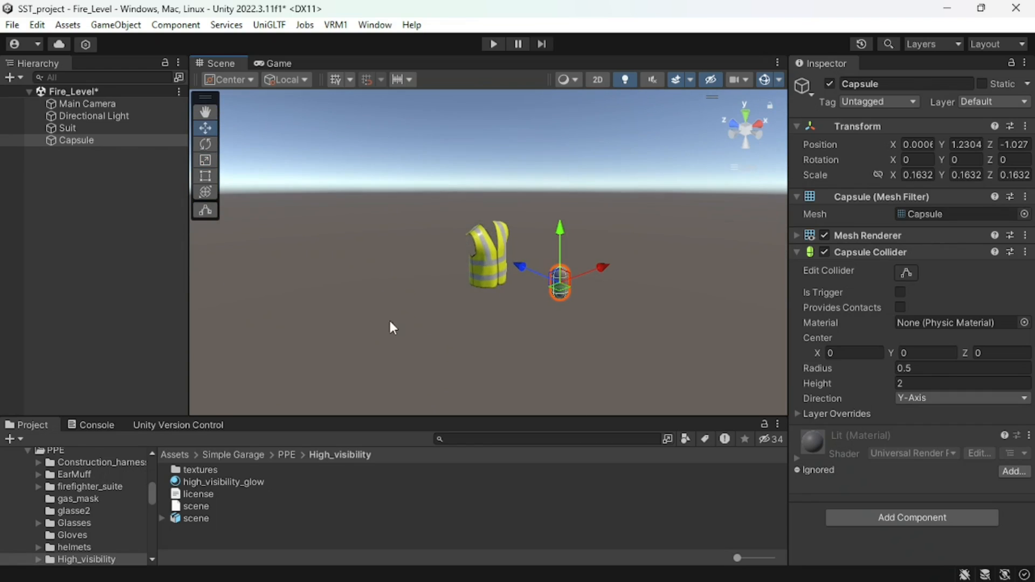
- Play the scene, move the capsule along its Z axis to test contact with the vest, and stop playback
{"action": "left_click", "coordinate": [493, 44]}
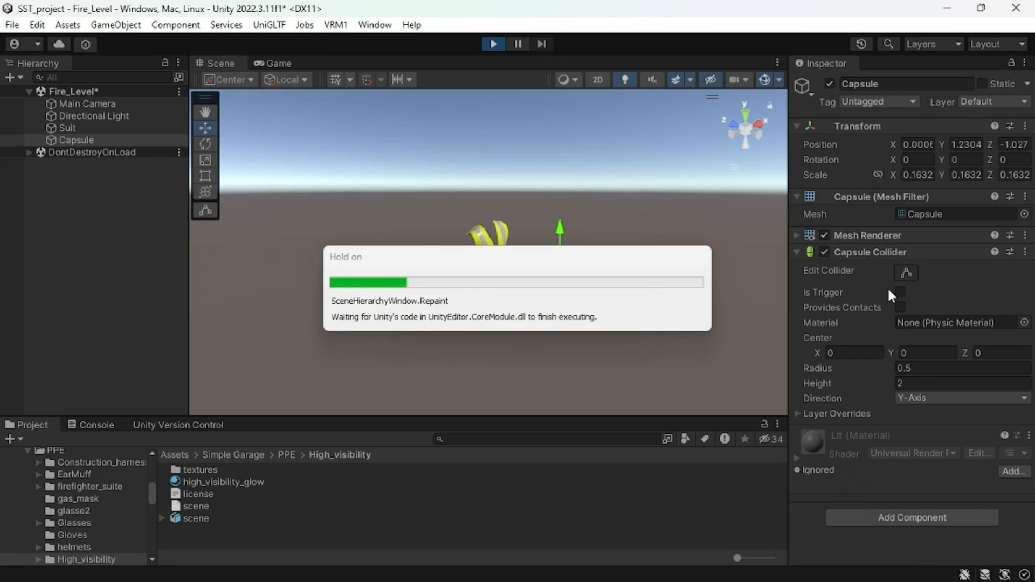
{"action": "left_click", "coordinate": [227, 62]}
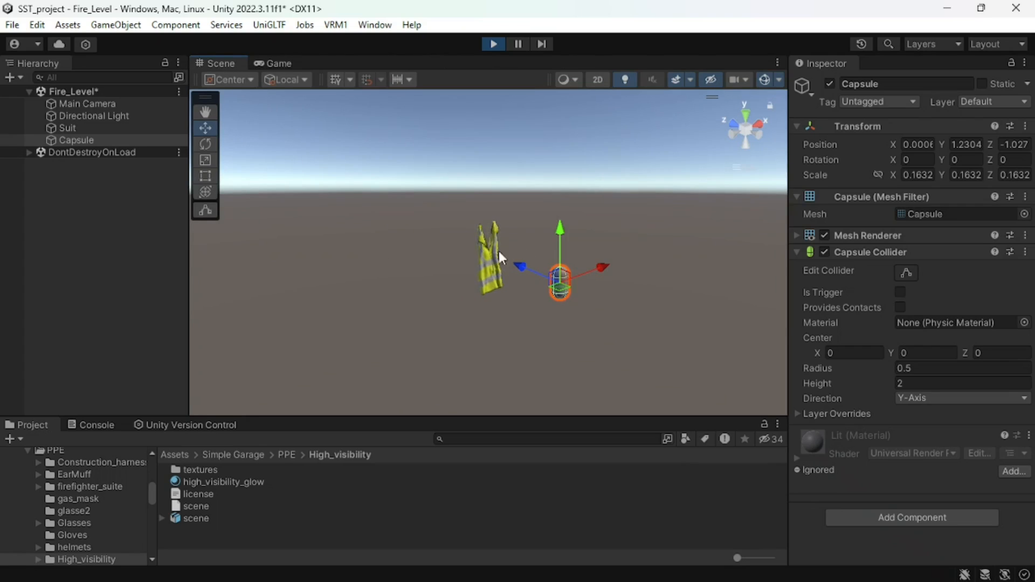
{"action": "mouse_move", "coordinate": [517, 267]}
{"action": "left_mouse_down"}
{"action": "mouse_move", "coordinate": [436, 244]}
{"action": "mouse_move", "coordinate": [491, 280]}
{"action": "mouse_move", "coordinate": [435, 255]}
{"action": "mouse_move", "coordinate": [522, 274]}
{"action": "left_mouse_up"}
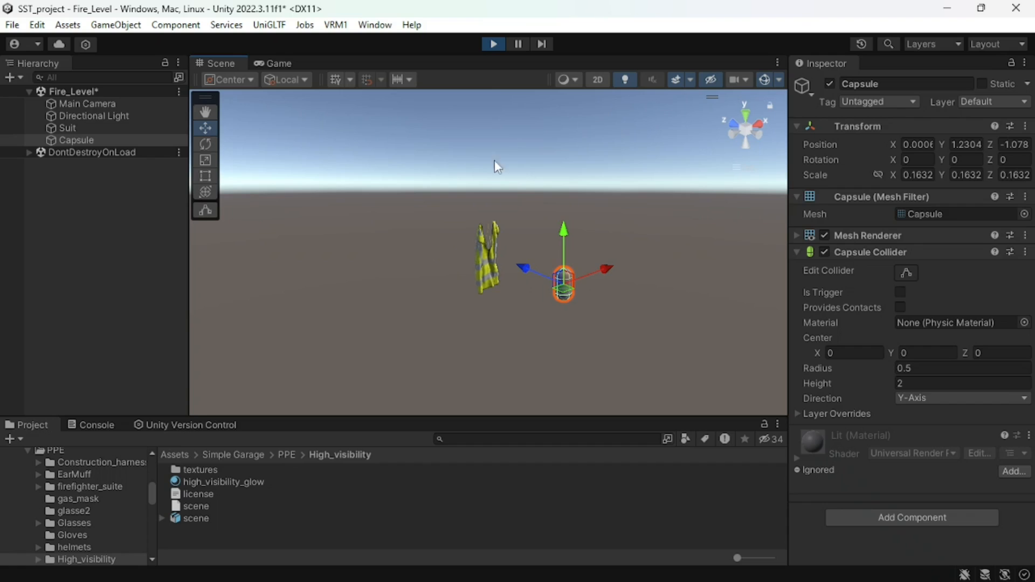
{"action": "left_click", "coordinate": [494, 47]}
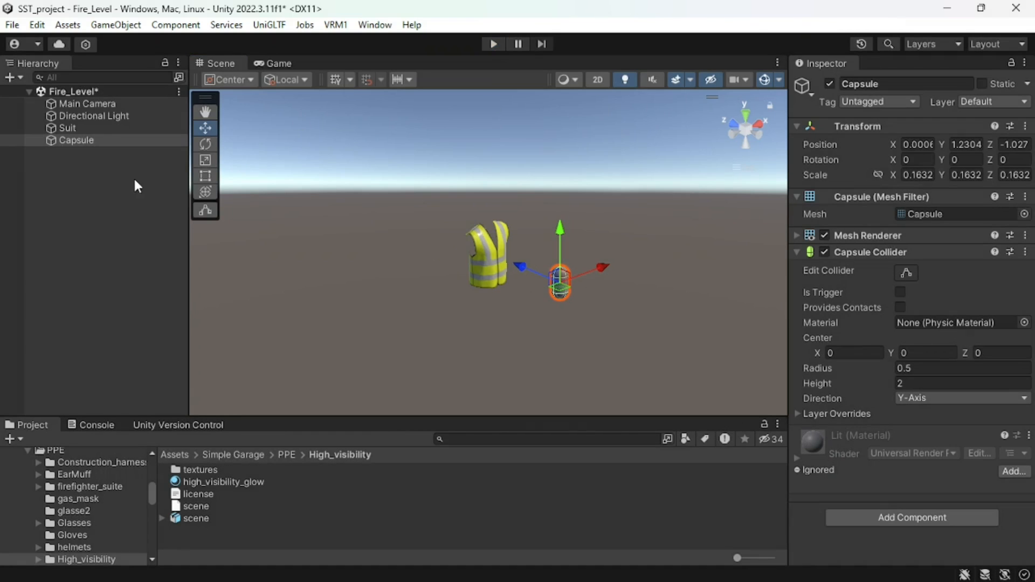
- Assign the capsule to the Capsule Colliders of the Suit's Cloth component
{"action": "left_click", "coordinate": [86, 129]}
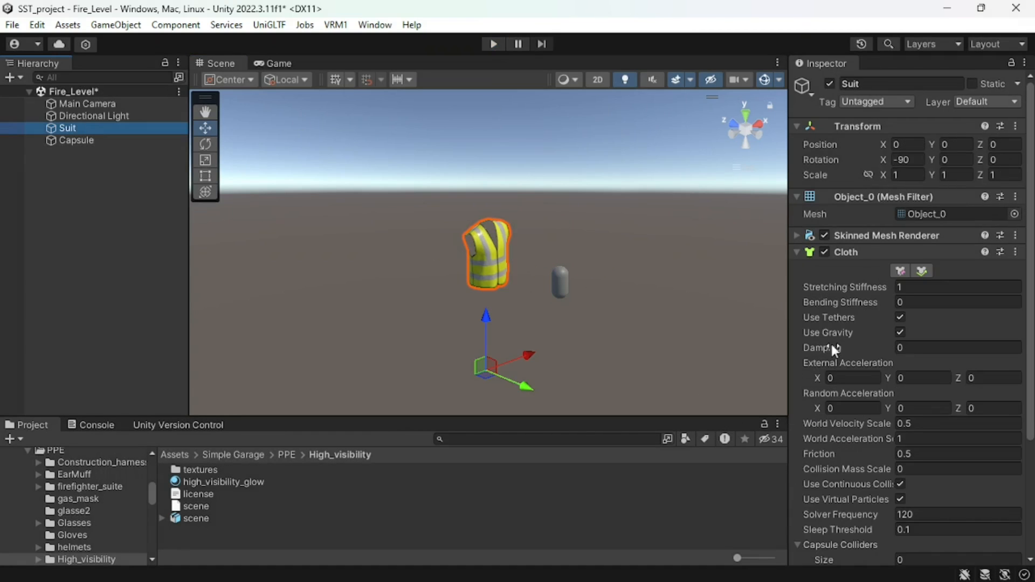
{"action": "scroll", "coordinate": [832, 345], "scroll_direction": "down", "scroll_amount": 5}
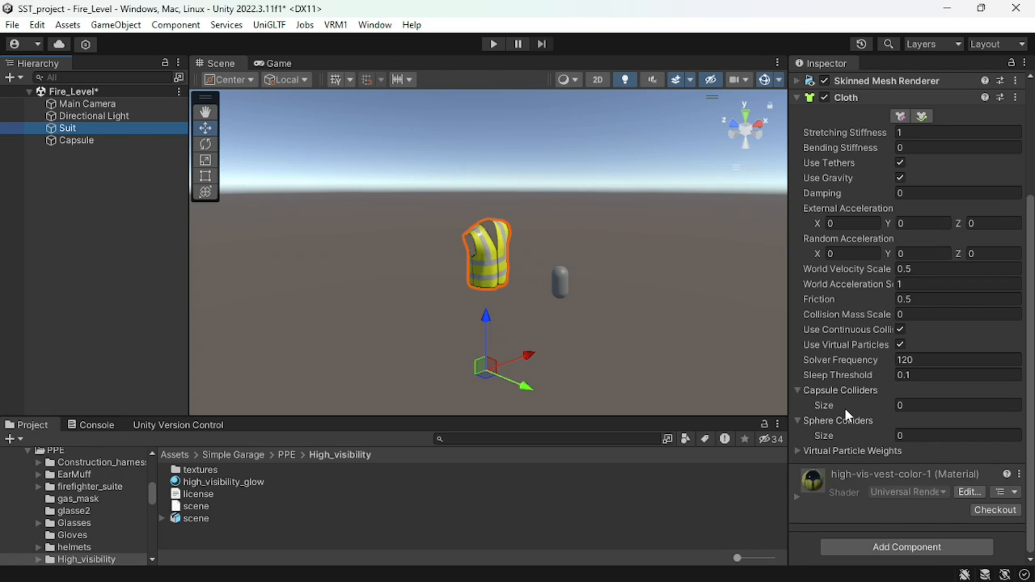
{"action": "left_click_drag", "start_coordinate": [96, 137], "coordinate": [833, 390]}
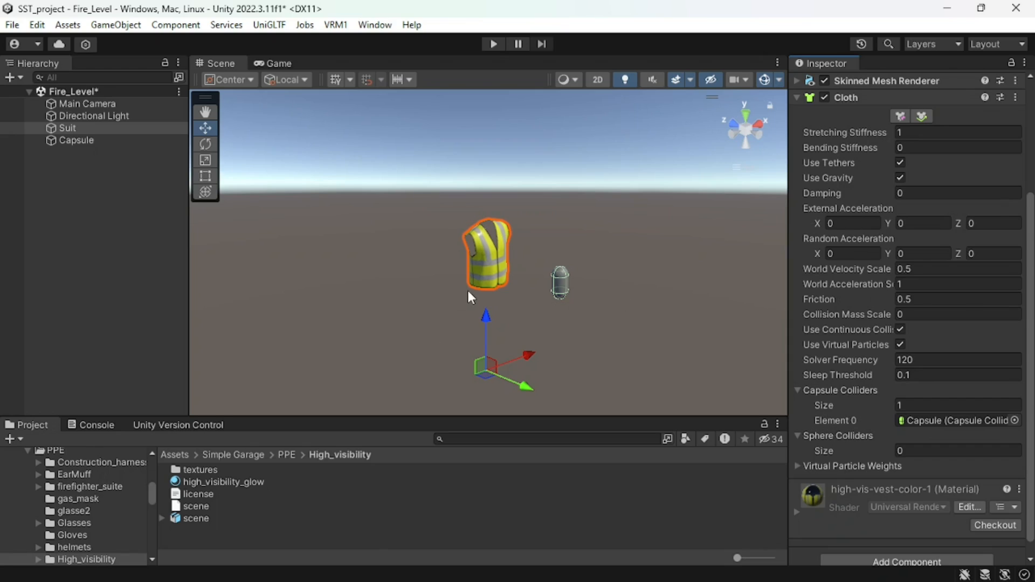
- Play the scene, set the Suit's cloth damping to 0.5 and try a stretching stiffness of 2
{"action": "left_click", "coordinate": [491, 44]}
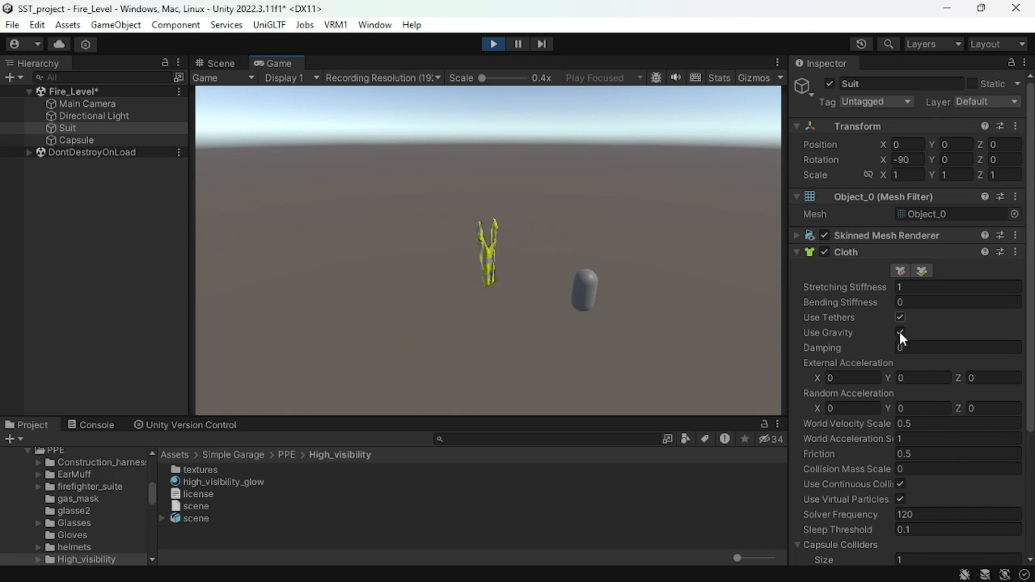
{"action": "left_click", "coordinate": [915, 349]}
{"action": "type", "text": ".5"}
{"action": "key", "text": "Return"}
{"action": "left_click", "coordinate": [911, 286]}
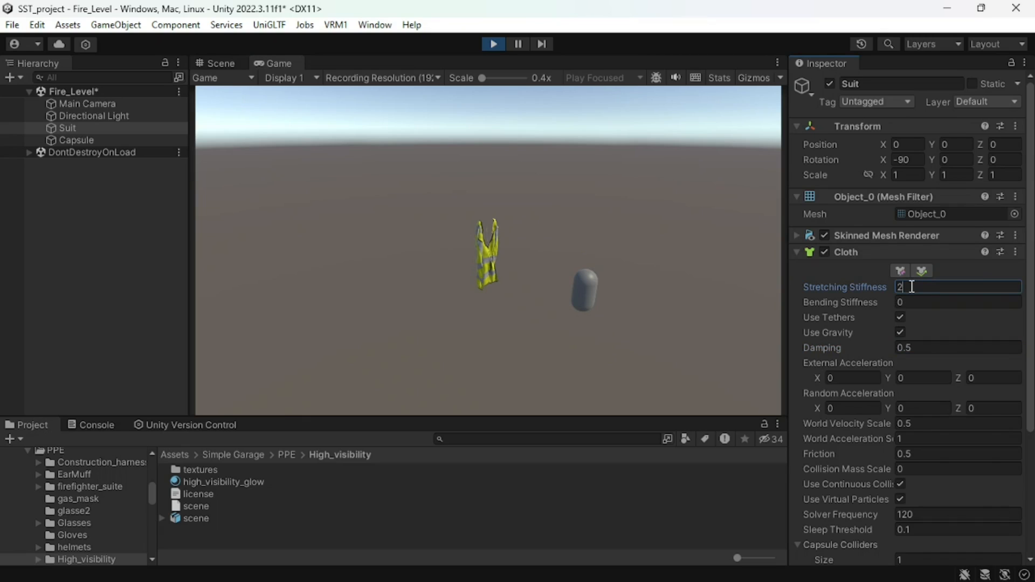
- Push the capsule through the hanging vest in the Scene view, leaving it at about Y 0.975, Z 0.18
{"action": "left_click", "coordinate": [220, 63]}
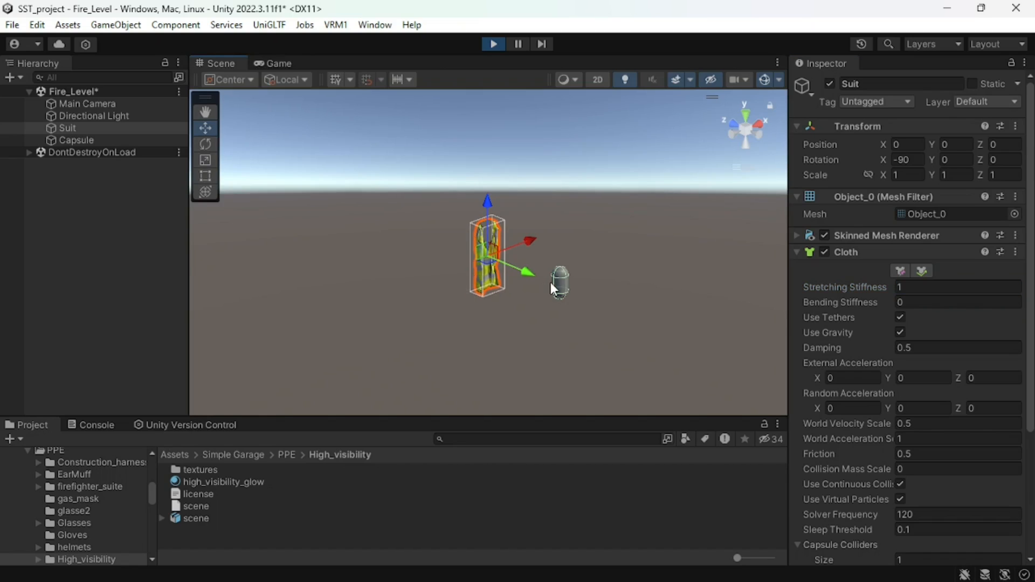
{"action": "left_click", "coordinate": [555, 283]}
{"action": "key", "text": "f"}
{"action": "scroll", "coordinate": [441, 275], "scroll_direction": "down", "scroll_amount": 10}
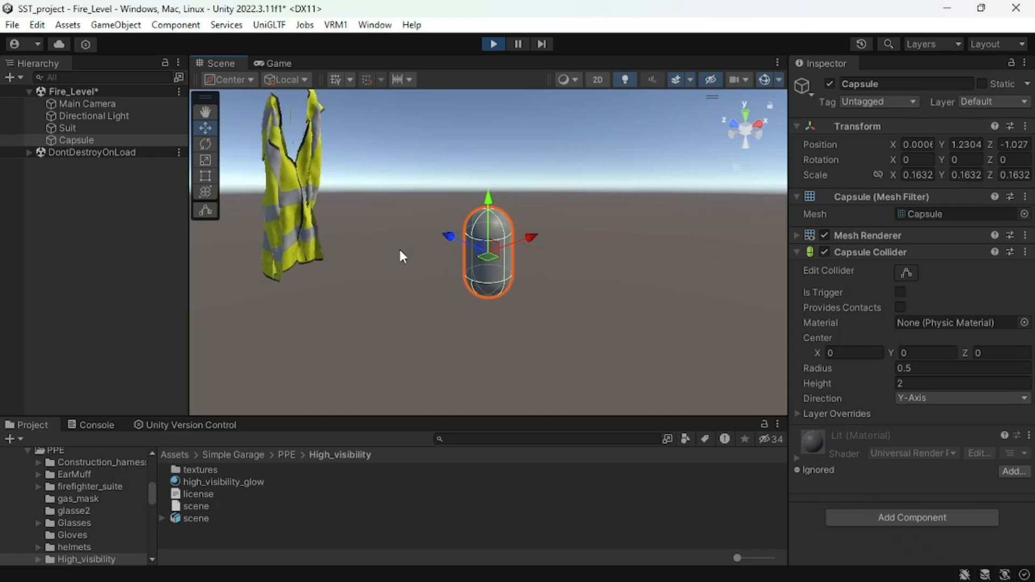
{"action": "left_click_drag", "start_coordinate": [448, 236], "coordinate": [284, 186]}
{"action": "left_click_drag", "start_coordinate": [330, 134], "coordinate": [329, 178]}
{"action": "left_click_drag", "start_coordinate": [458, 289], "coordinate": [409, 265]}
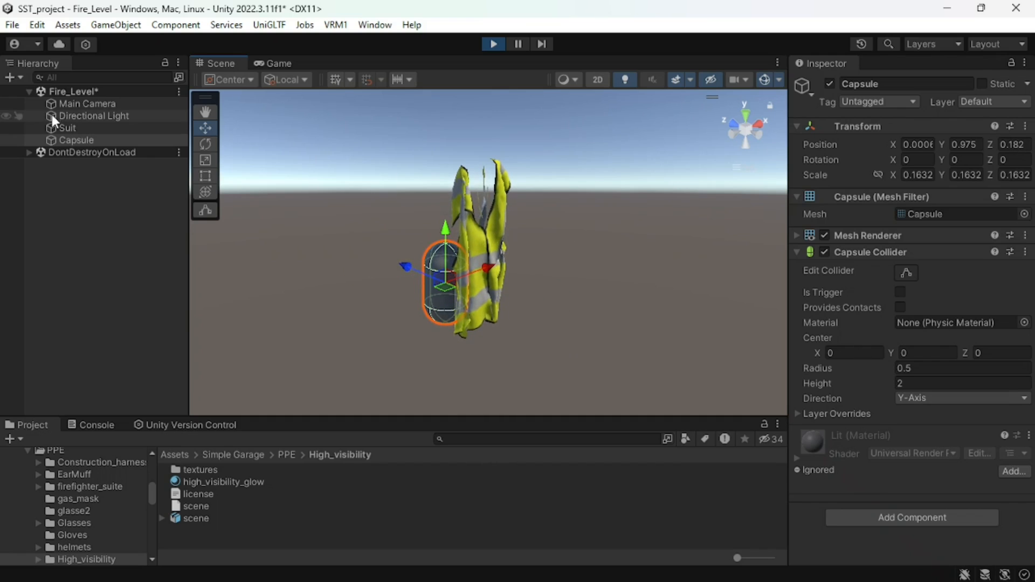
- Set the Suit's cloth damping to 0
{"action": "left_click", "coordinate": [108, 115]}
{"action": "left_click", "coordinate": [129, 127]}
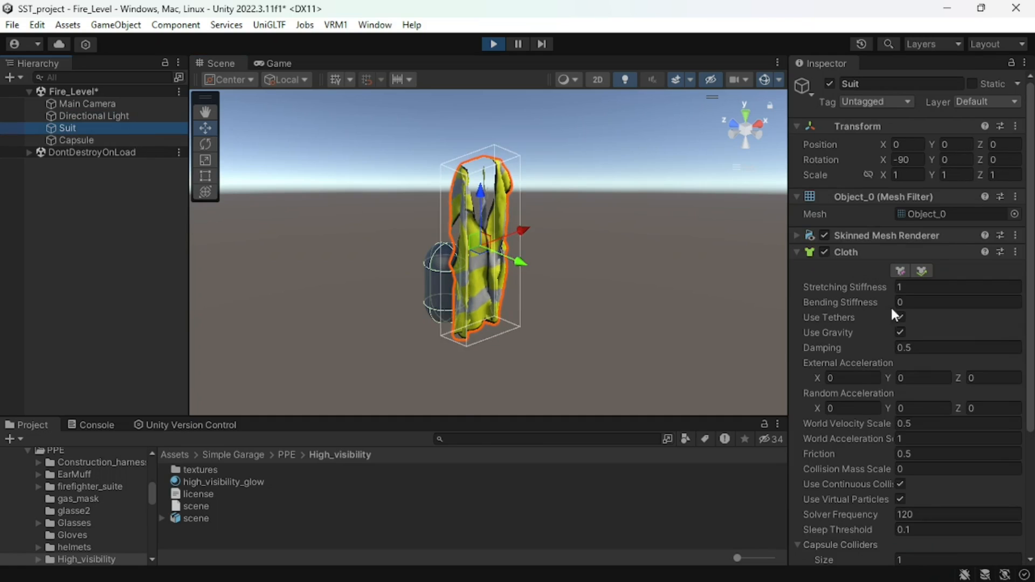
{"action": "left_click", "coordinate": [921, 349]}
{"action": "type", "text": "0"}
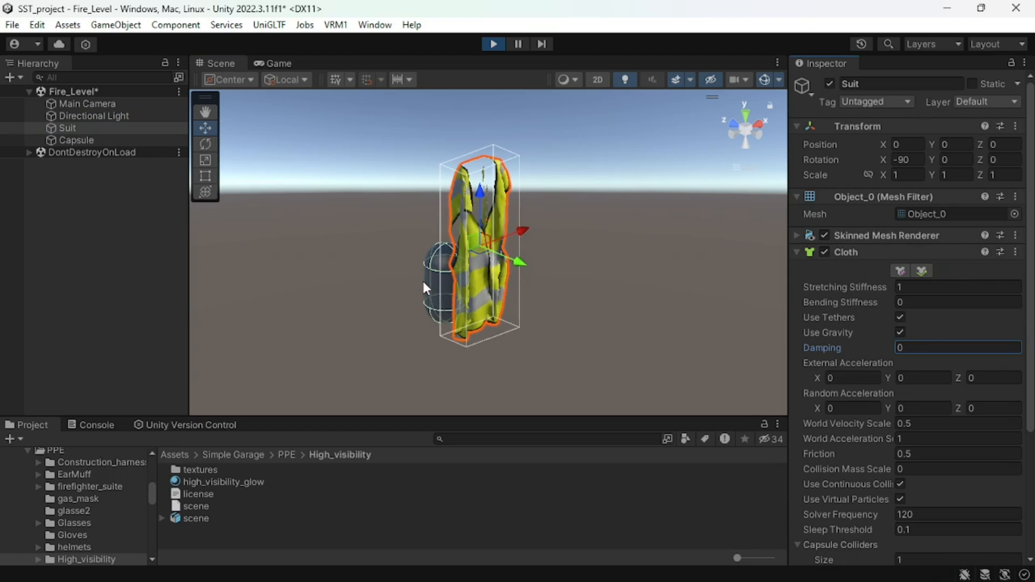
- Move the capsule back through the vest along its Z axis to about Z -0.65
{"action": "left_click", "coordinate": [448, 273]}
{"action": "left_click_drag", "start_coordinate": [406, 266], "coordinate": [556, 315]}
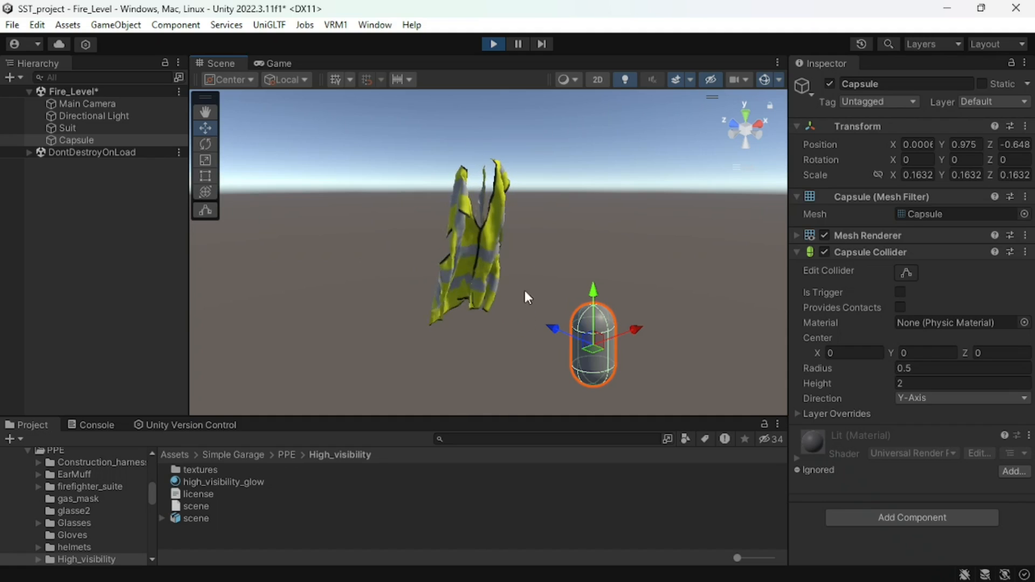
{"action": "left_click_drag", "start_coordinate": [552, 327], "coordinate": [563, 304]}
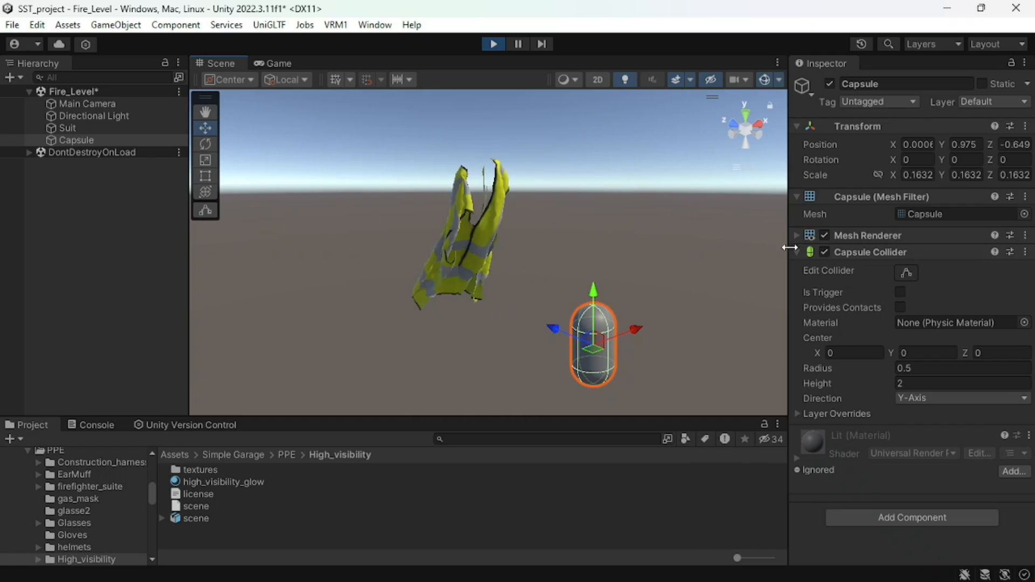
- Disable the Suit's Cloth component while the scene is playing and inspect the undeformed vest
{"action": "left_click", "coordinate": [66, 128]}
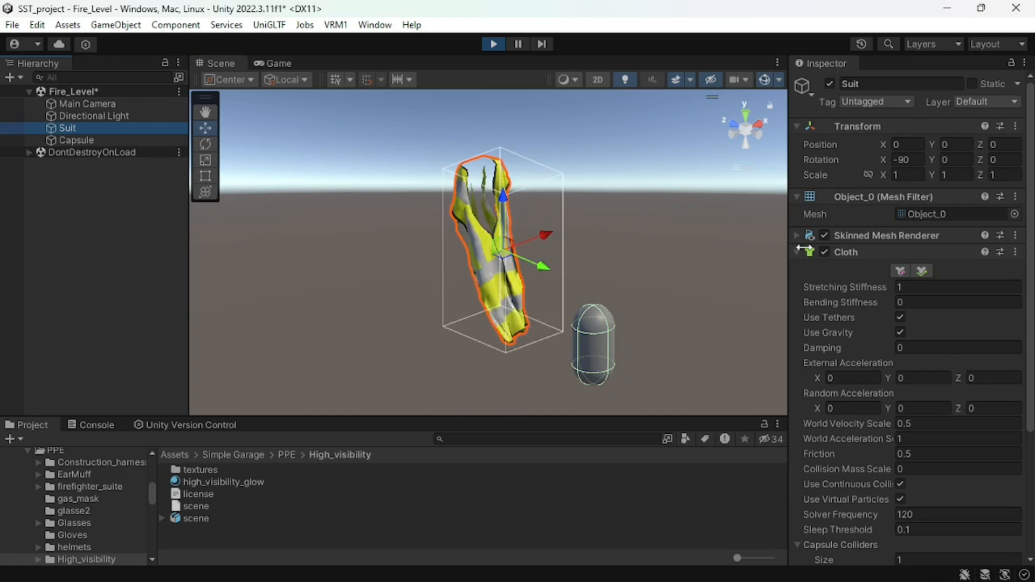
{"action": "left_click", "coordinate": [825, 252]}
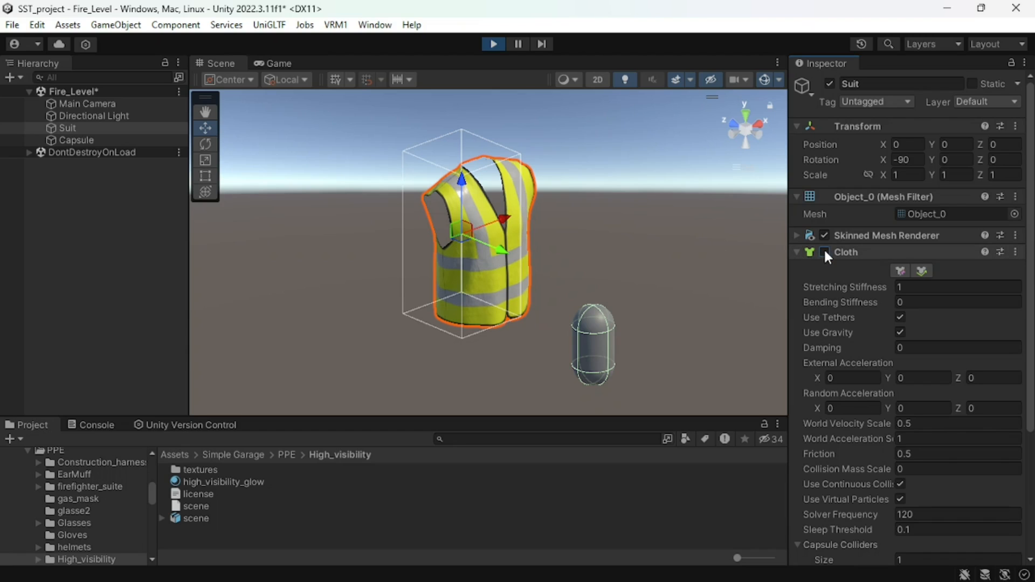
{"action": "scroll", "coordinate": [508, 236], "scroll_direction": "down", "scroll_amount": 5}
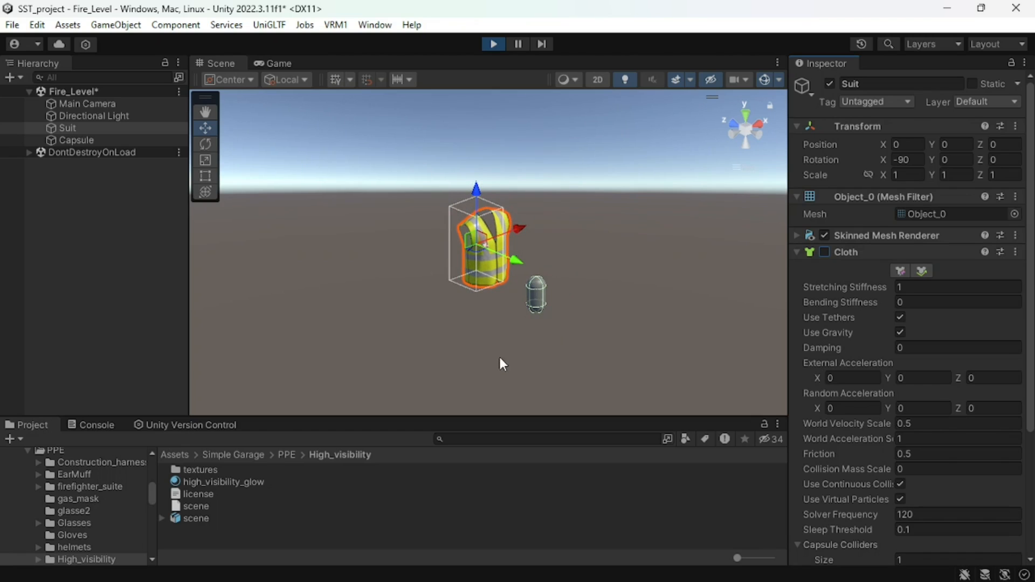
{"action": "scroll", "coordinate": [499, 277], "scroll_direction": "up", "scroll_amount": 3}
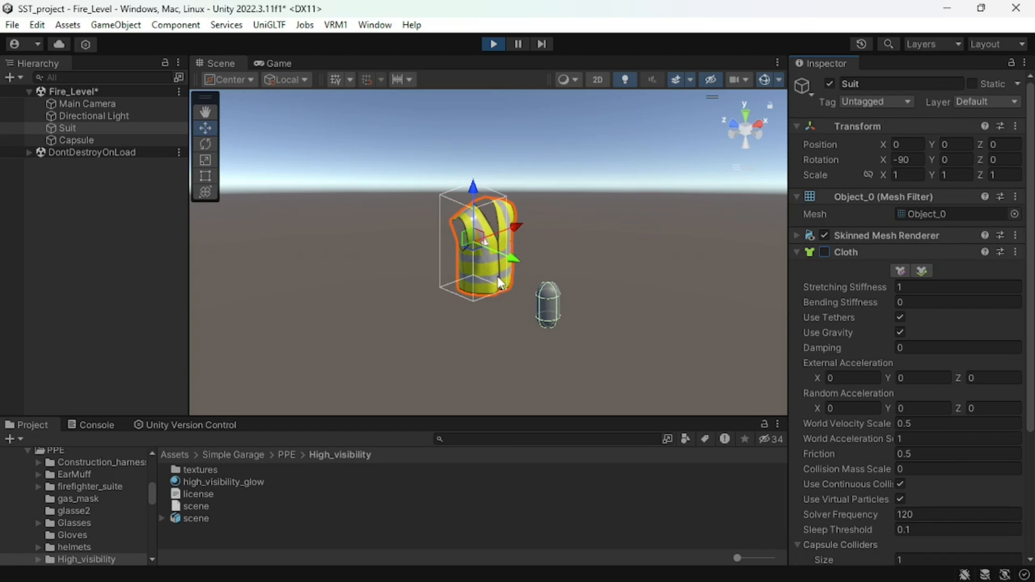